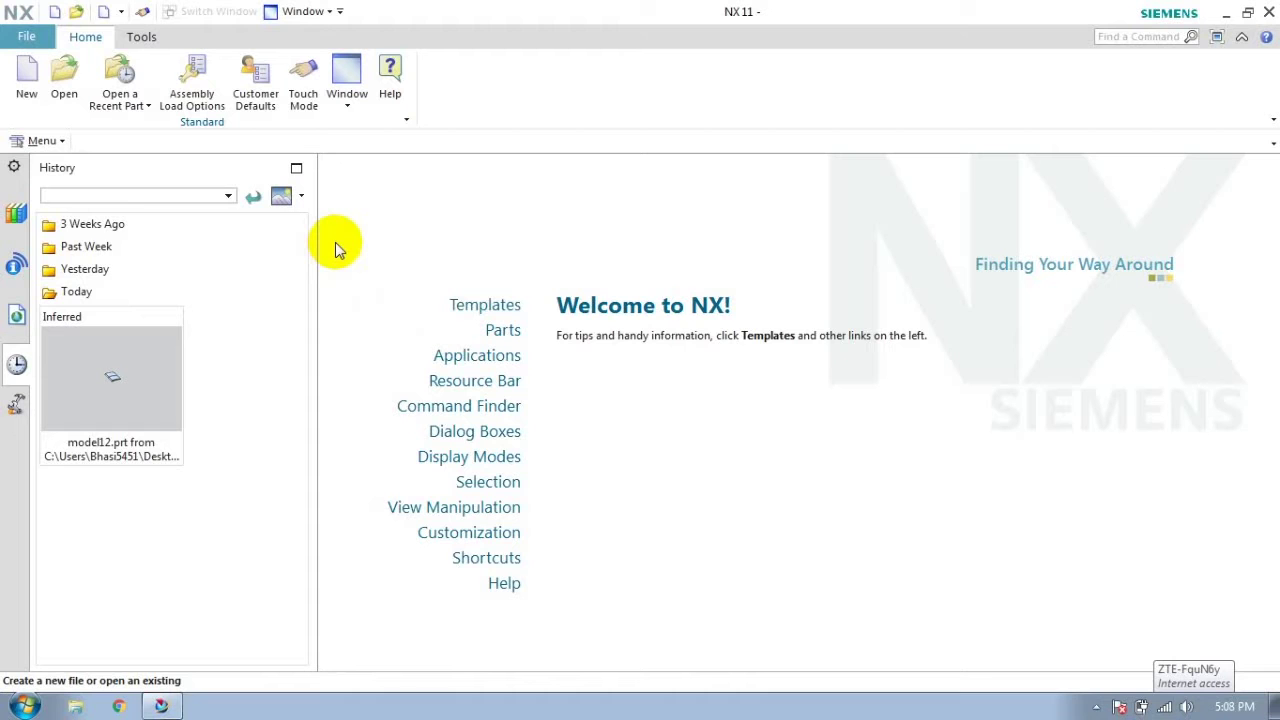
Step: Create a new part, model1.prt, from the Model template
click(27, 72)
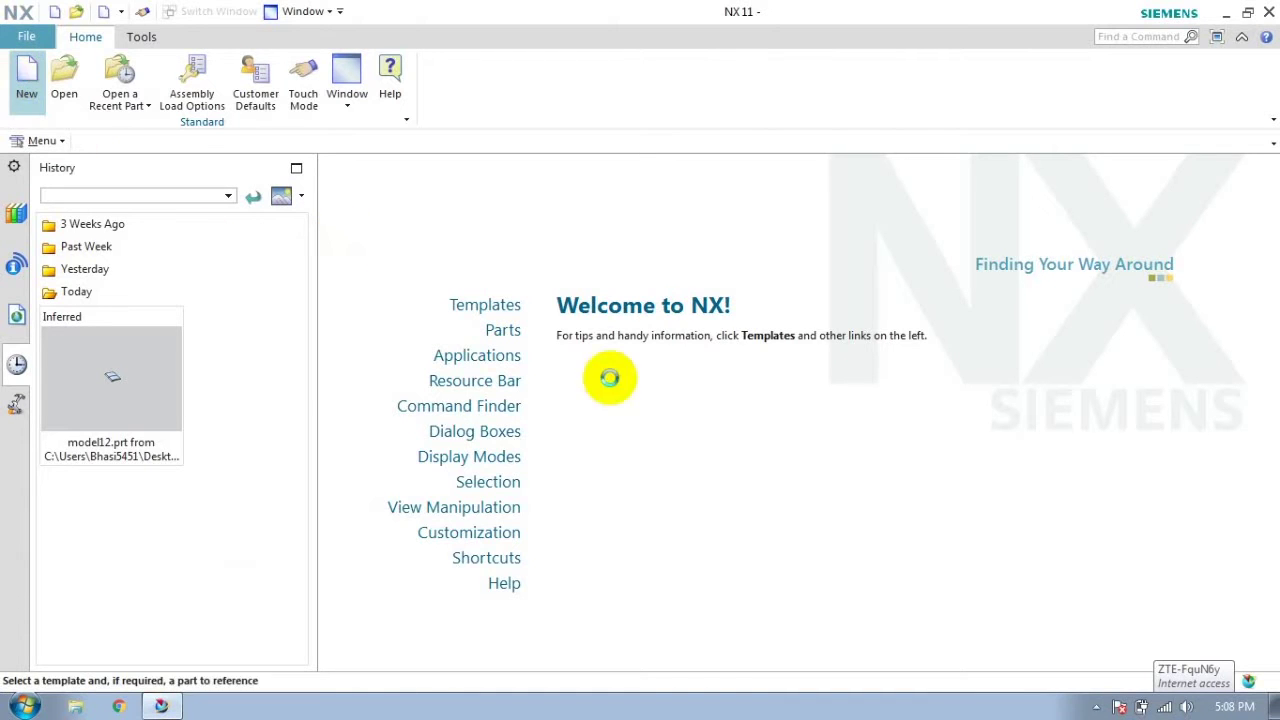
click(903, 667)
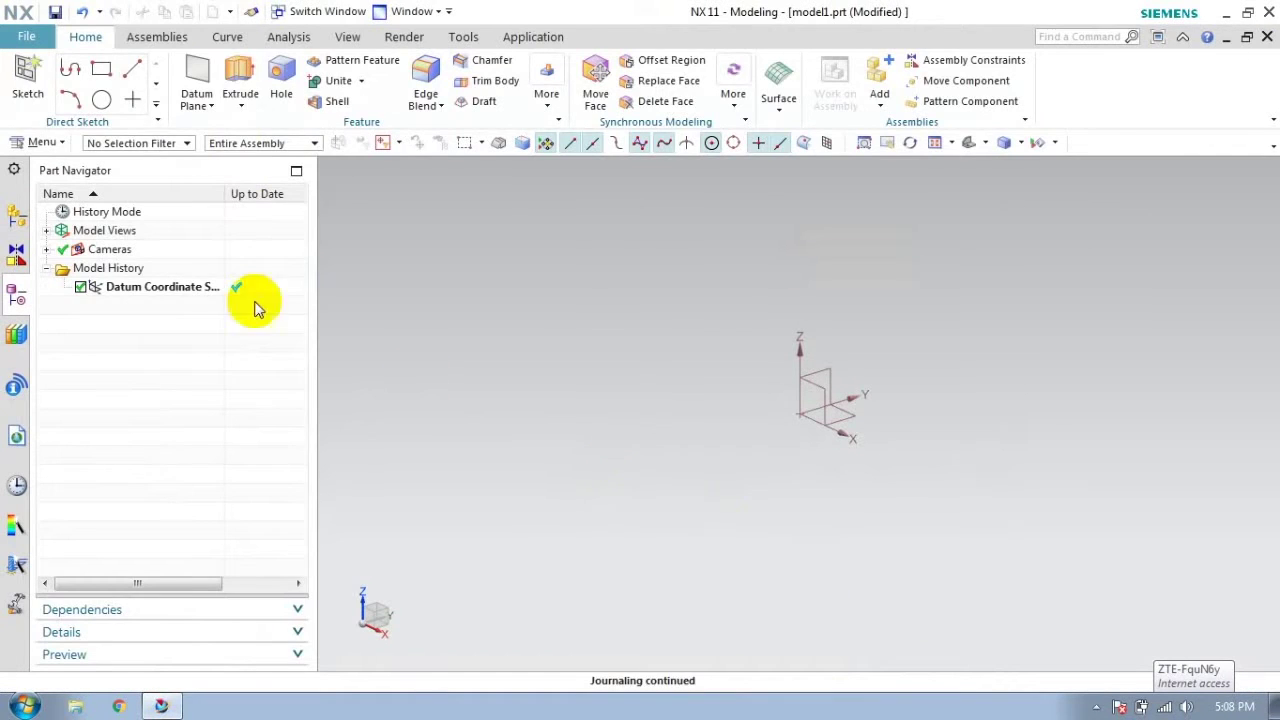
Step: Start a sketch on the XY plane and draw a 15 mm circle at the origin
click(818, 386)
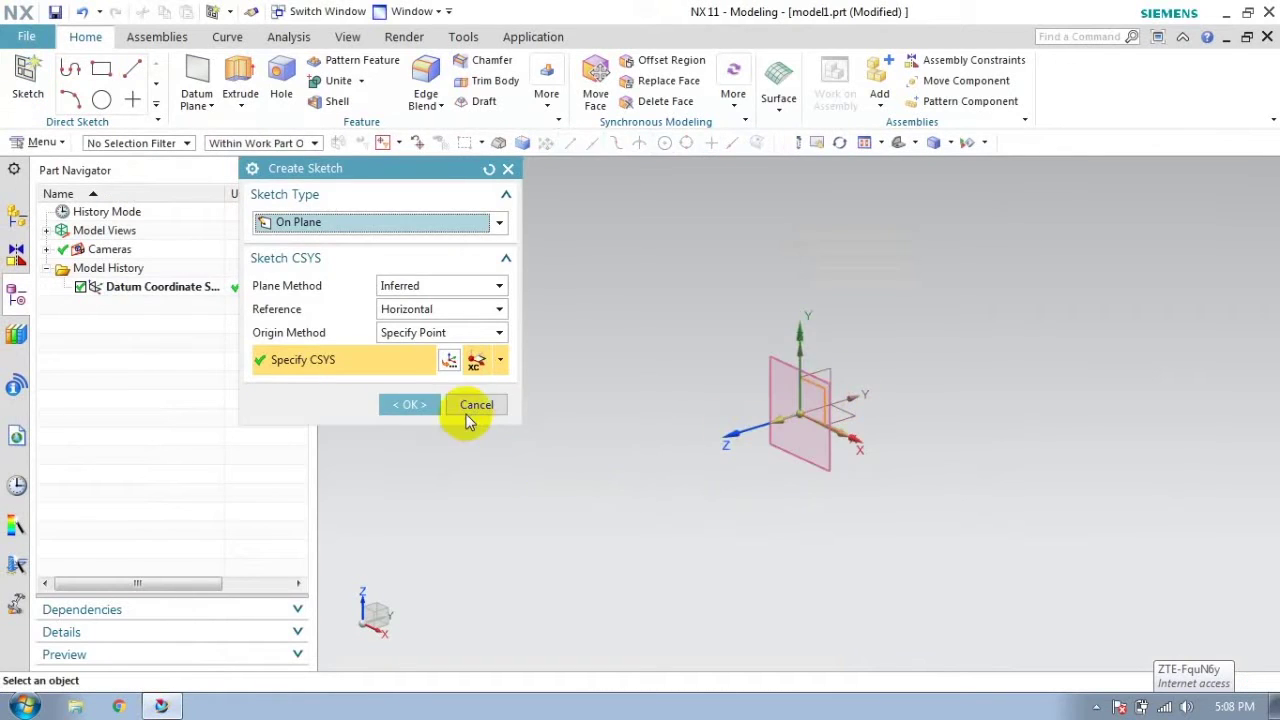
click(410, 404)
click(234, 68)
click(397, 218)
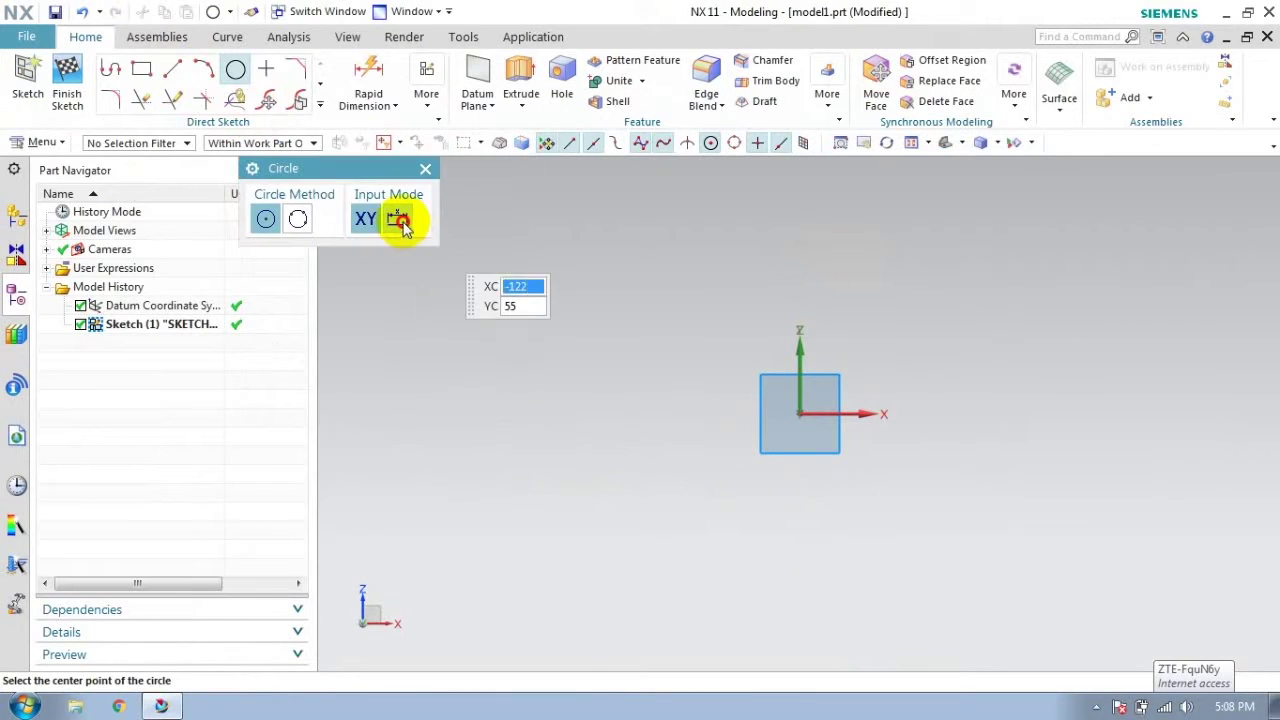
click(800, 413)
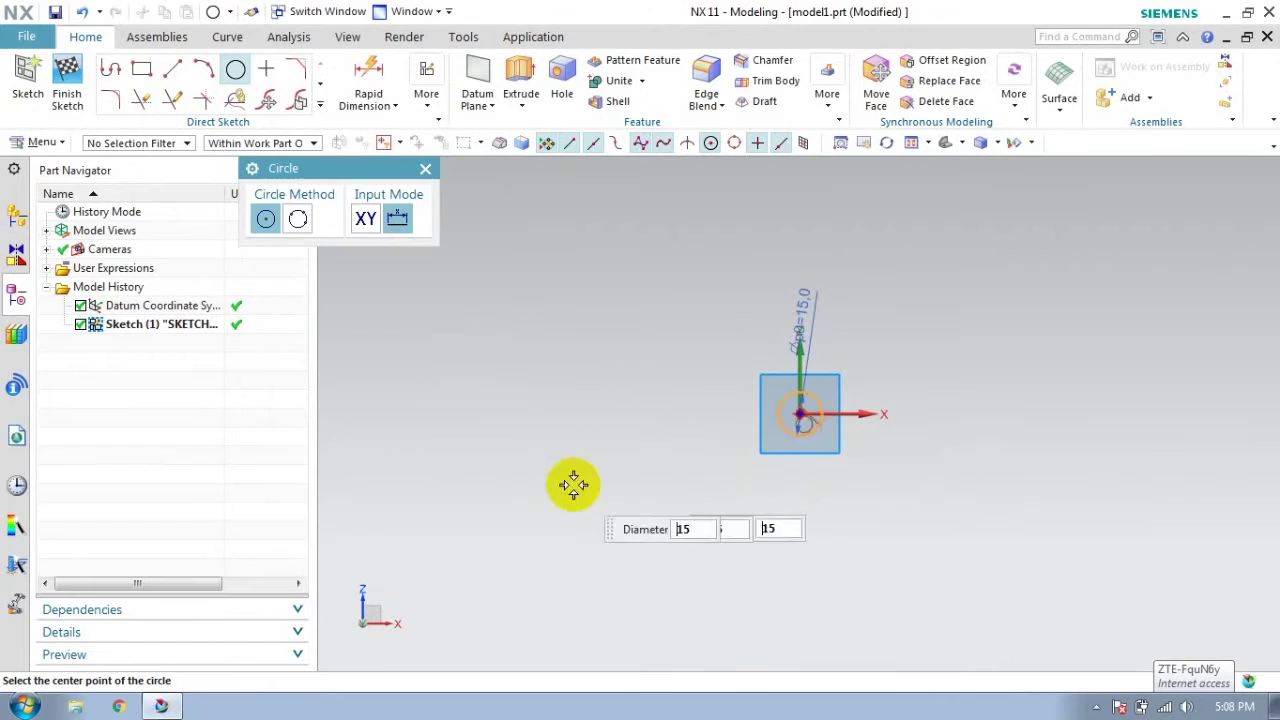
Step: Draw a line from the origin down to the right with a 3 mm circle at its end
click(172, 68)
click(800, 413)
click(957, 487)
click(234, 68)
click(418, 323)
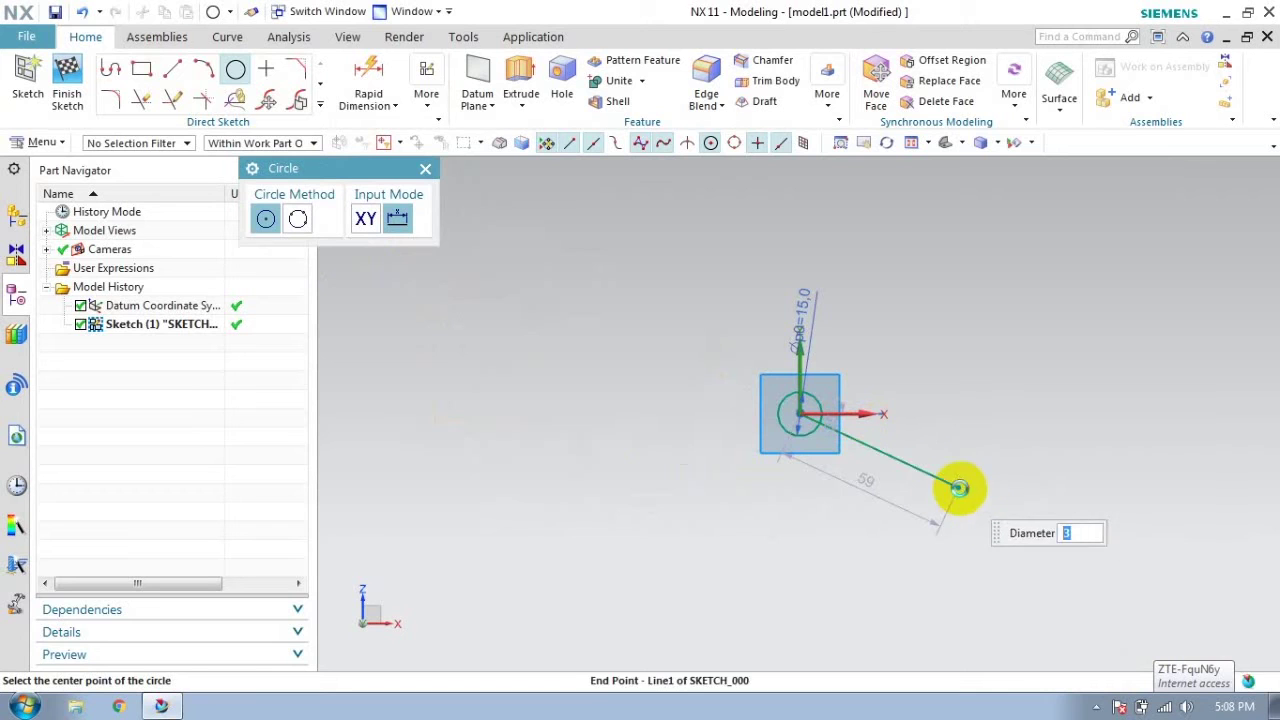
click(959, 488)
key(Escape)
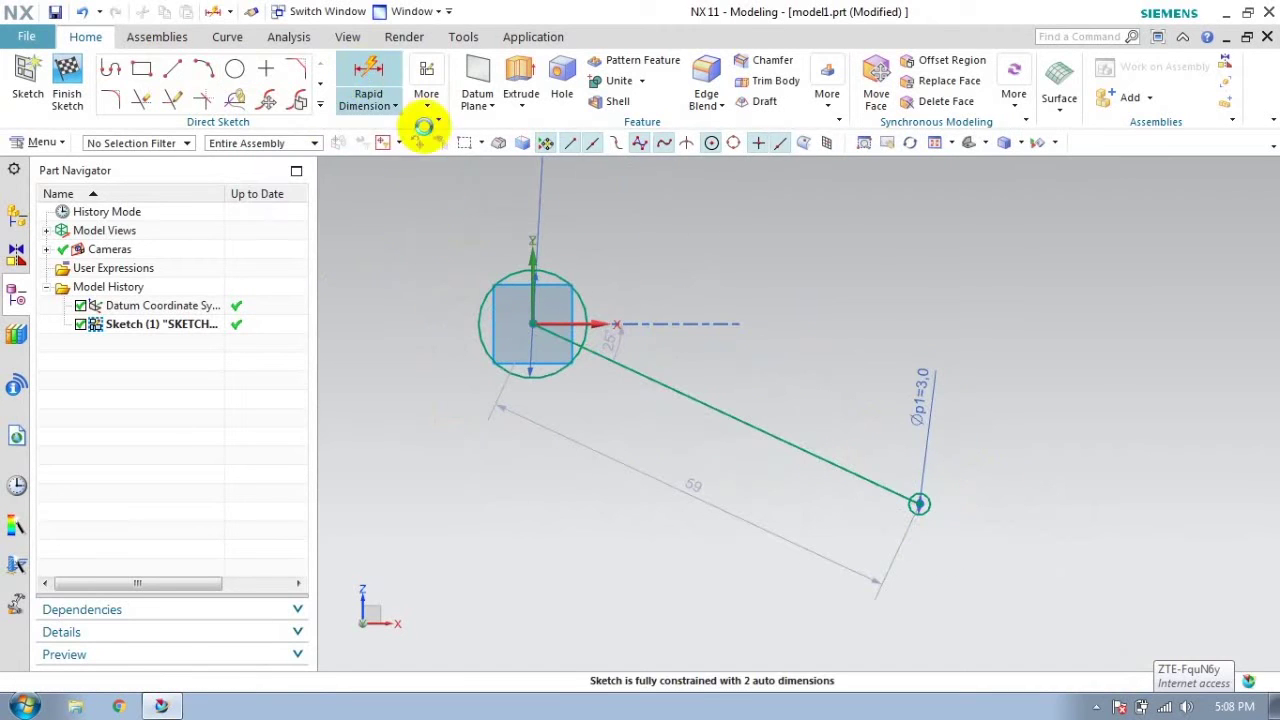
Step: Dimension the line at 20° from horizontal and set its length to 100 mm
click(565, 322)
click(671, 387)
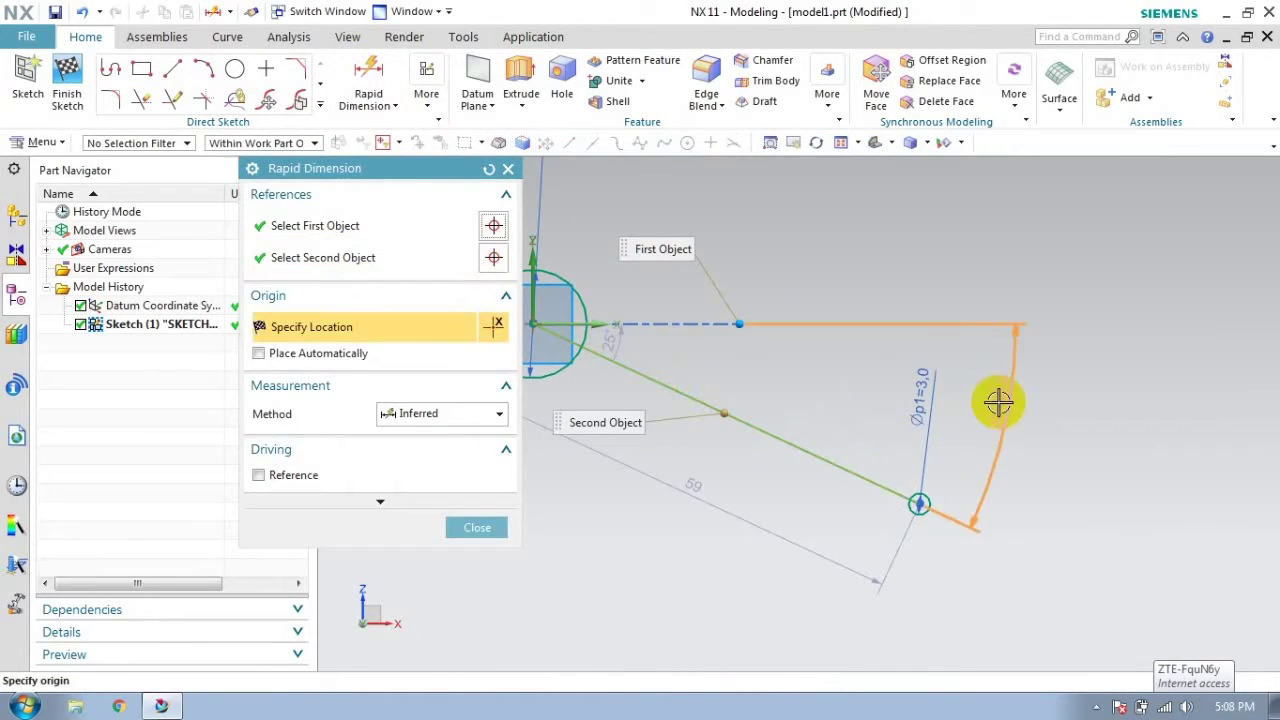
click(1065, 476)
text(20)
key(Return)
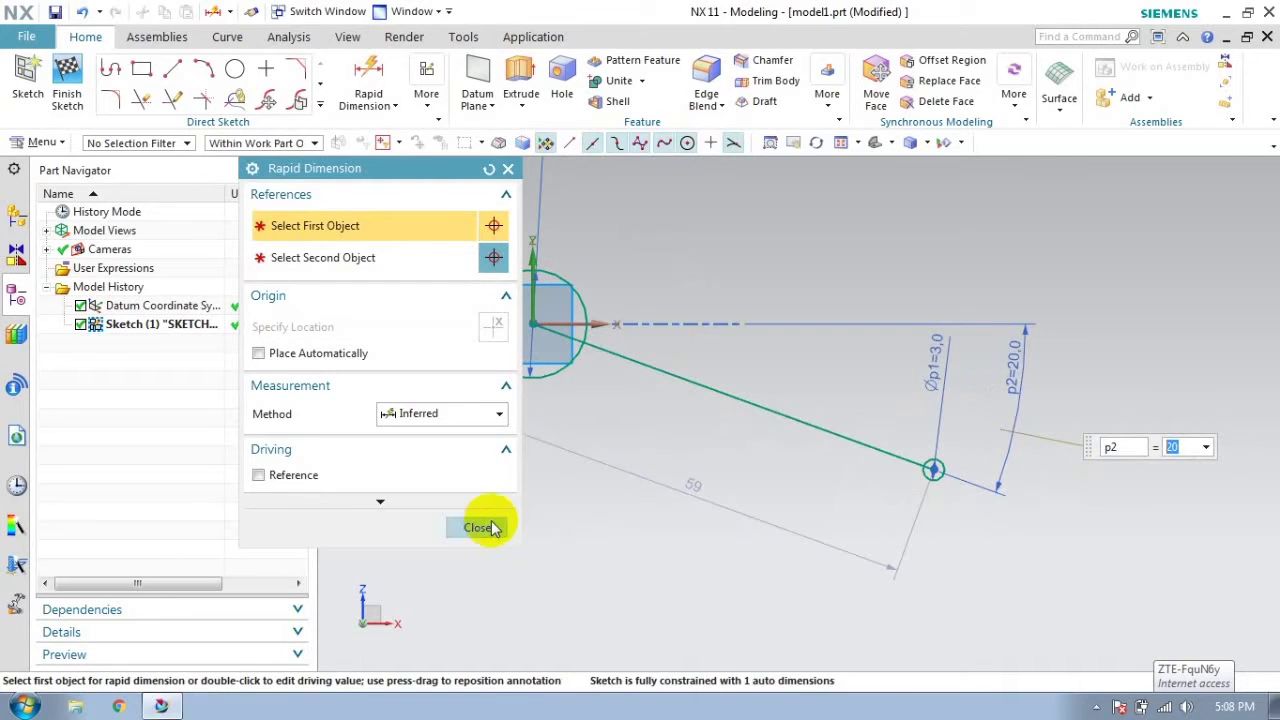
click(477, 527)
double_click(728, 487)
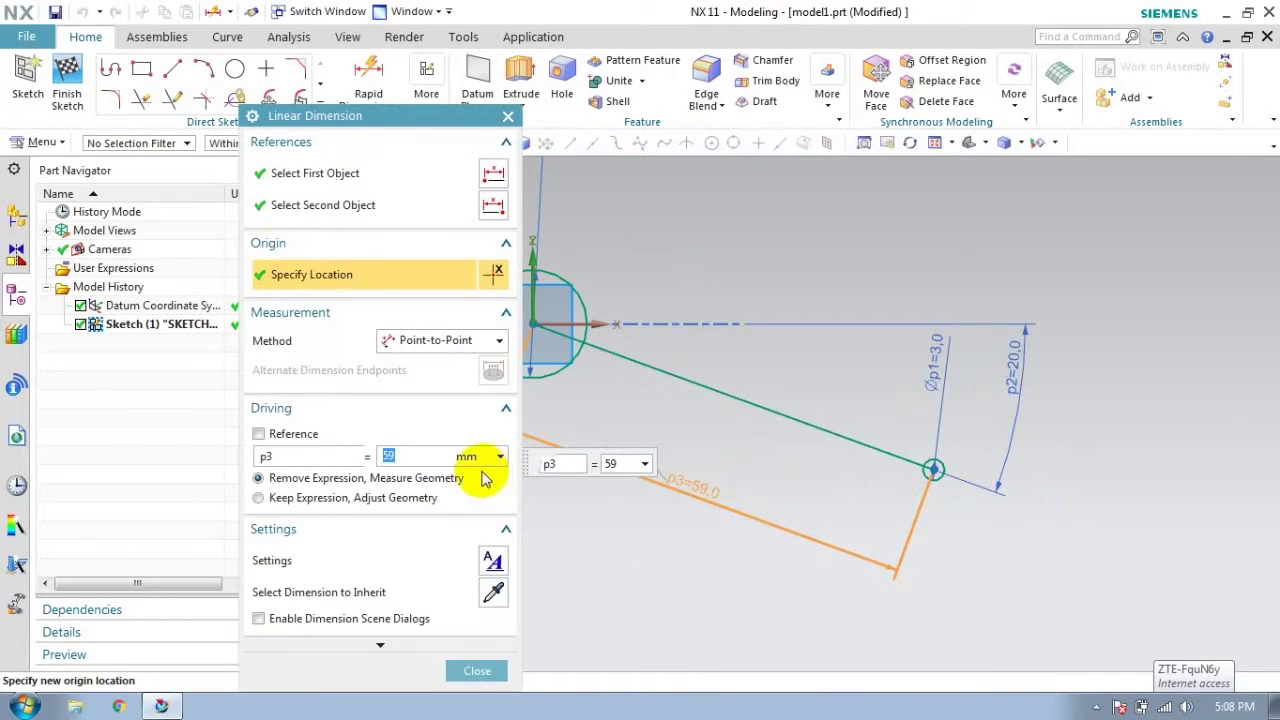
click(477, 670)
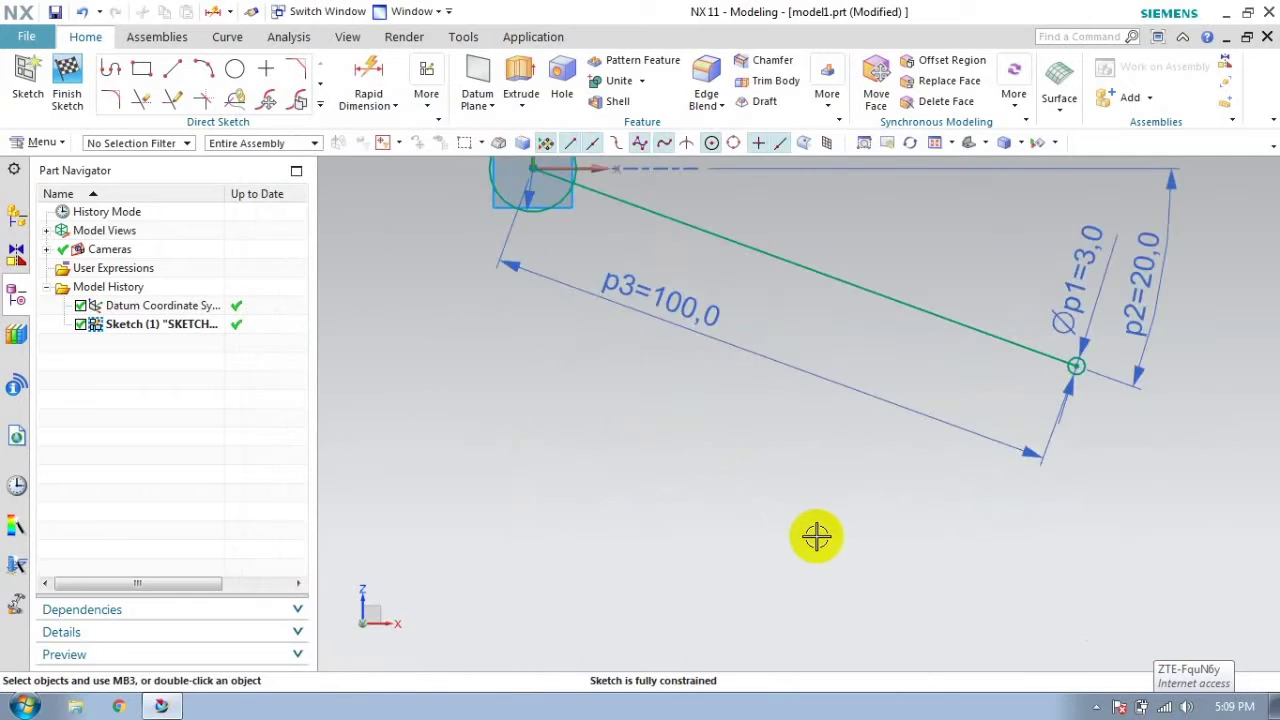
Step: Draw a large circle below the sketch
click(235, 68)
click(645, 636)
click(616, 462)
click(425, 118)
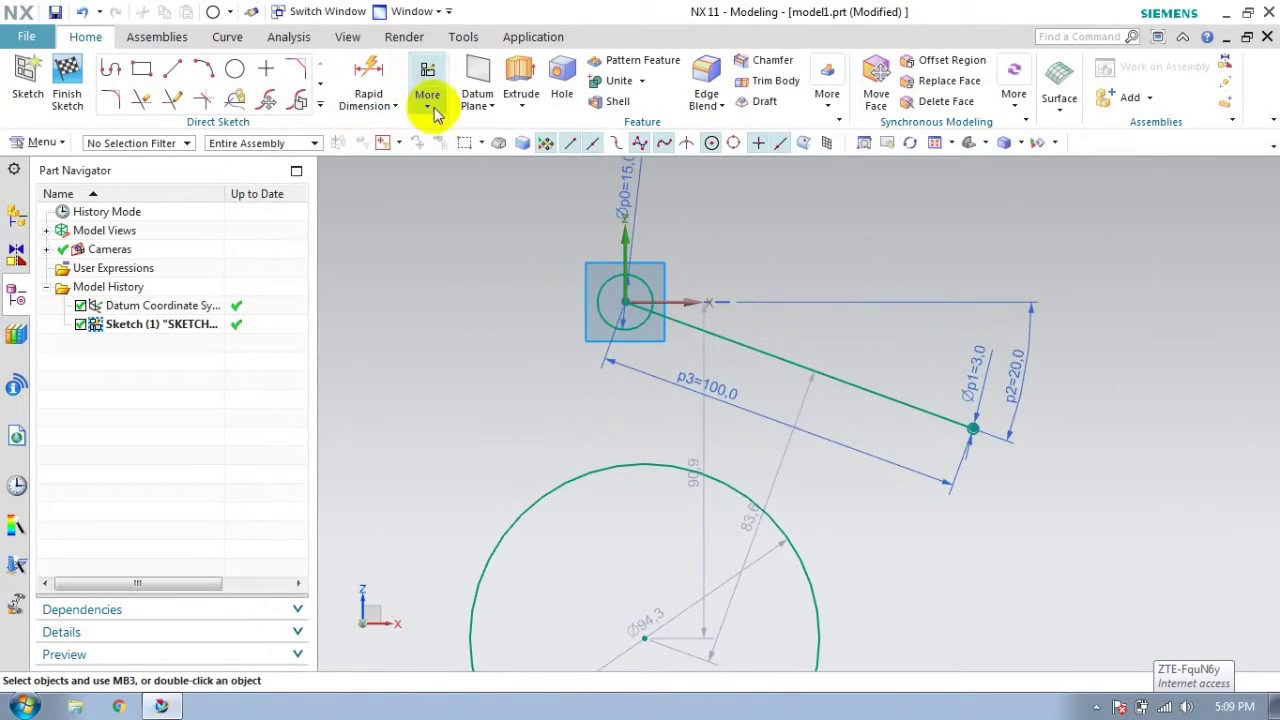
Step: Make the first large circle tangent to the 15 mm and 3 mm circles
click(426, 95)
click(563, 265)
click(636, 464)
click(714, 332)
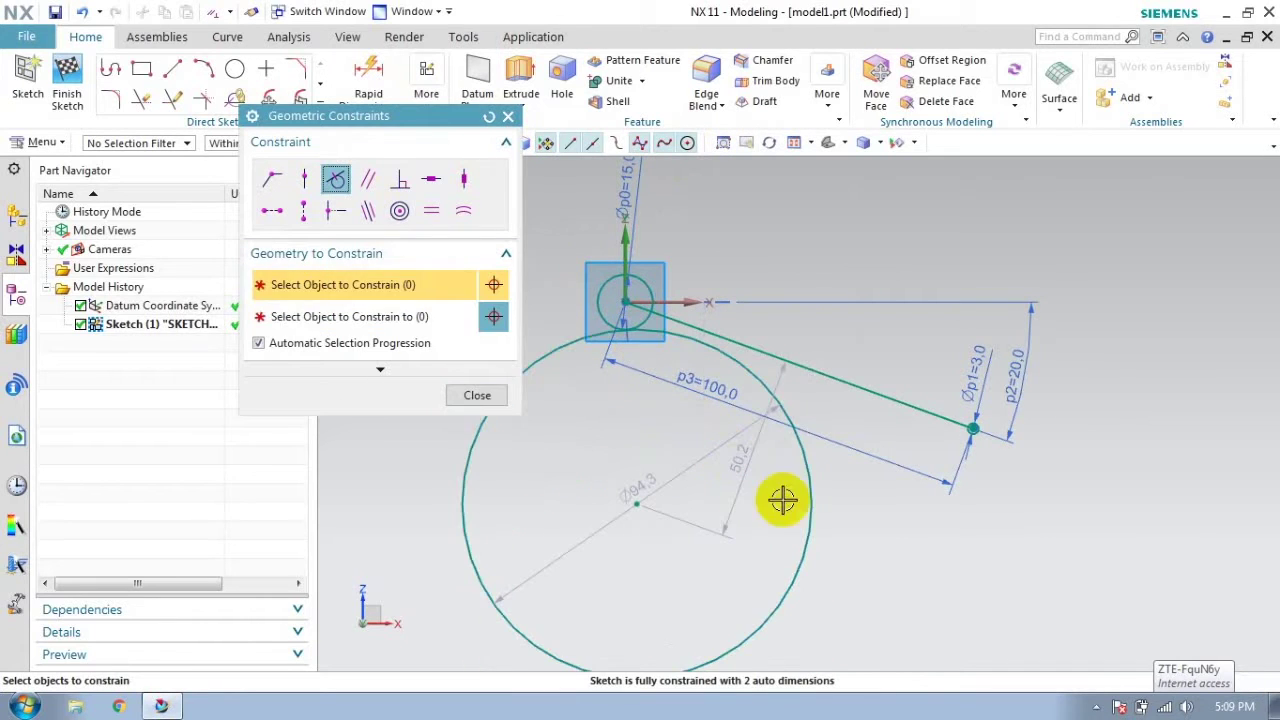
click(810, 490)
click(846, 390)
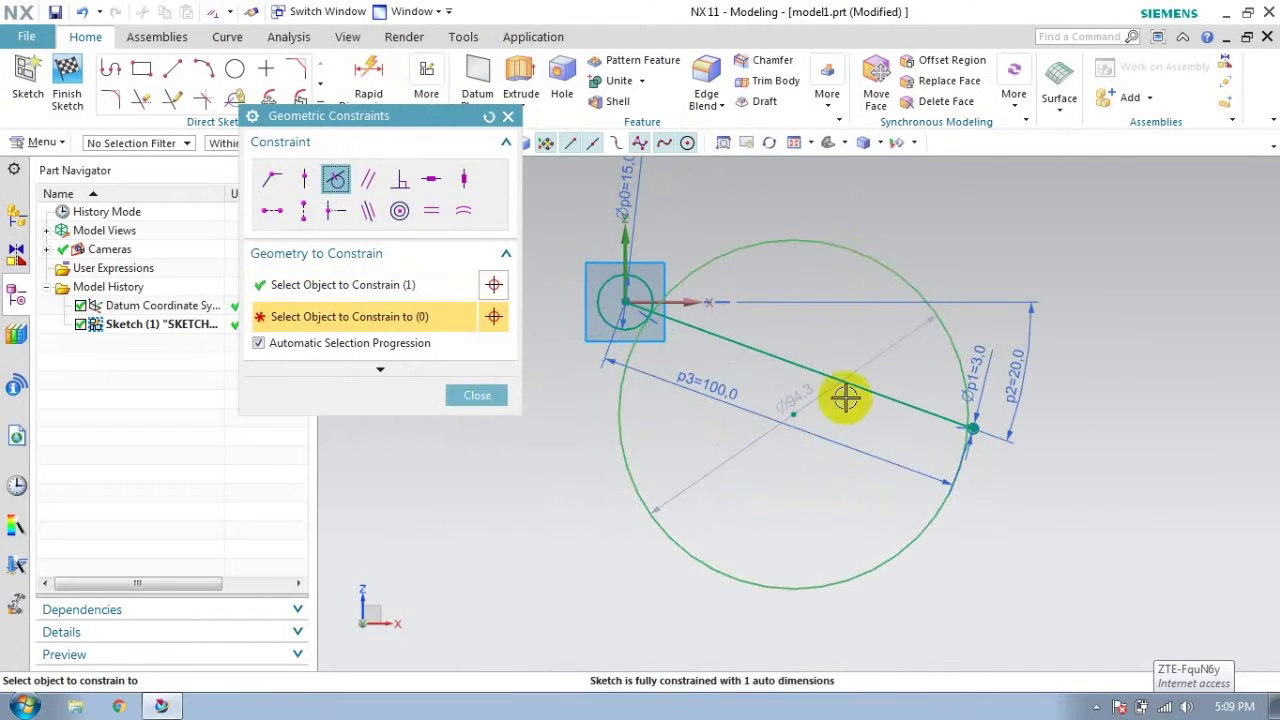
click(603, 469)
click(477, 395)
Step: Draw a second large circle alongside the first
click(234, 69)
scroll(597, 522, down, 2)
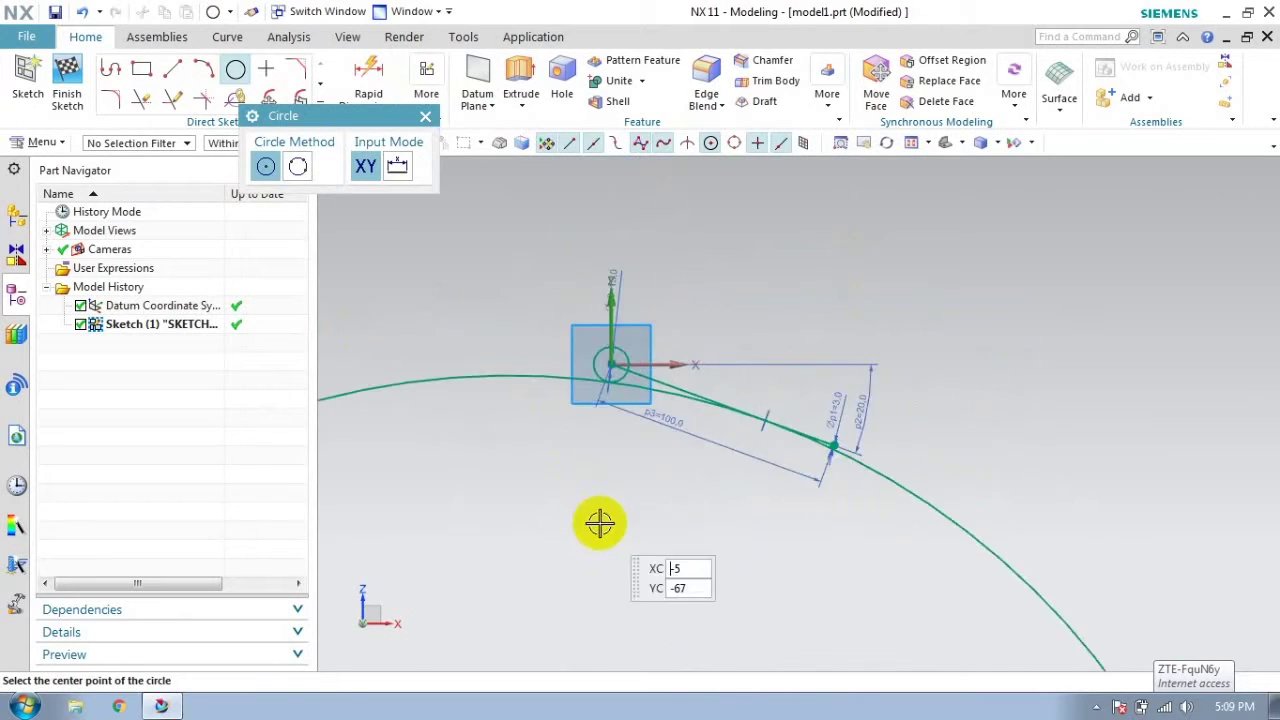
scroll(591, 634, down, 2)
click(585, 660)
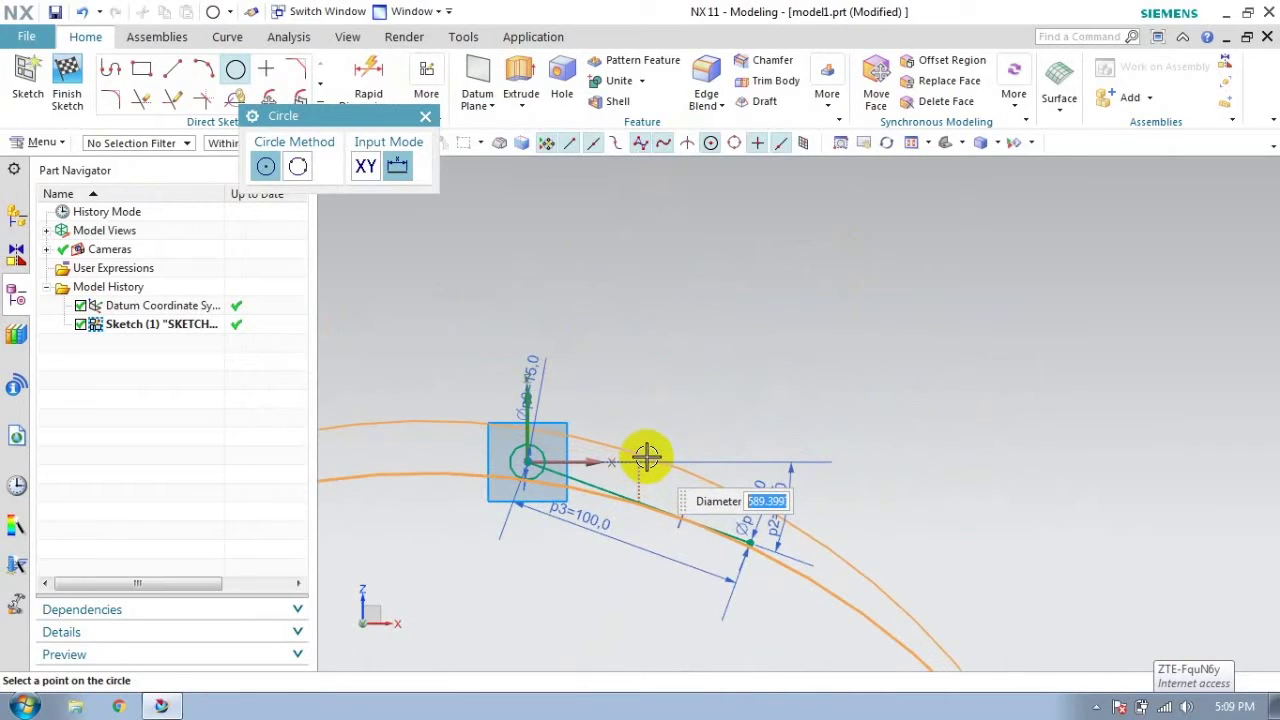
click(647, 461)
Step: Make the second large circle tangent to the 15 mm circle and the 3 mm circle
click(426, 118)
click(426, 80)
click(480, 106)
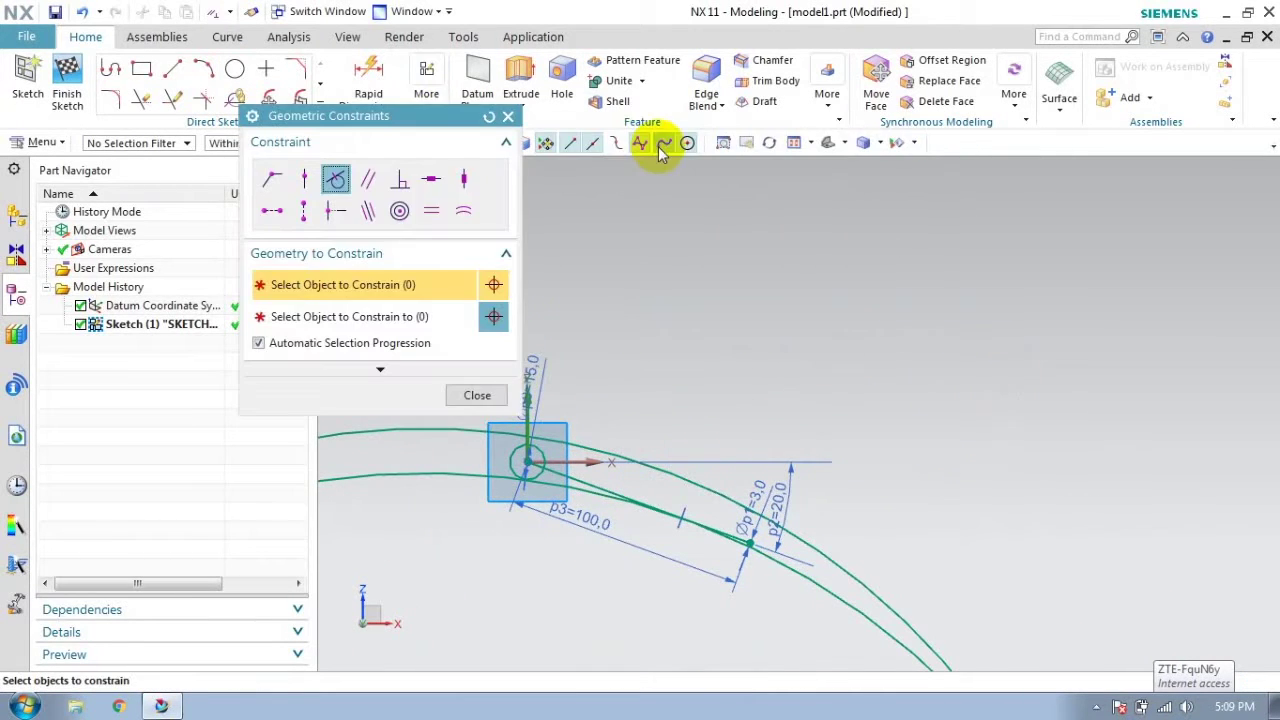
scroll(503, 451, up, 2)
scroll(537, 428, up, 1)
click(537, 428)
click(537, 428)
scroll(937, 529, up, 3)
click(937, 529)
scroll(937, 529, down, 2)
click(1014, 451)
click(477, 395)
scroll(806, 380, down, 2)
scroll(789, 409, down, 2)
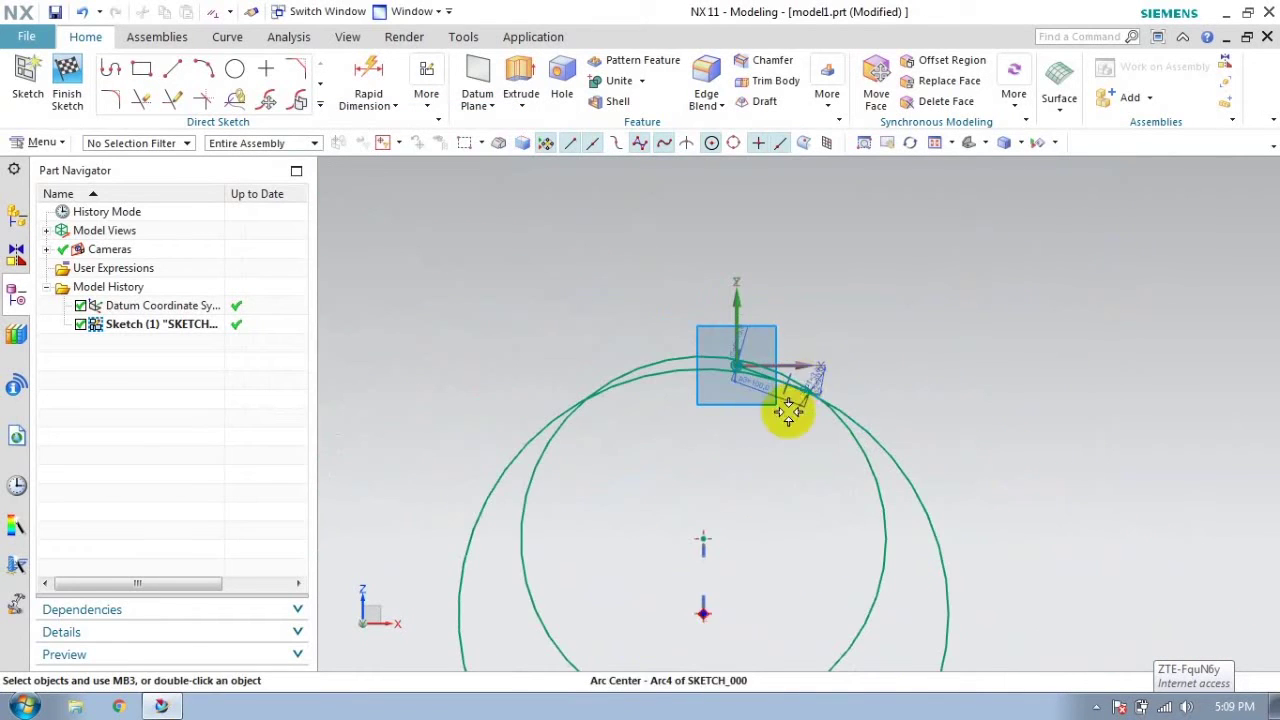
scroll(791, 506, down, 1)
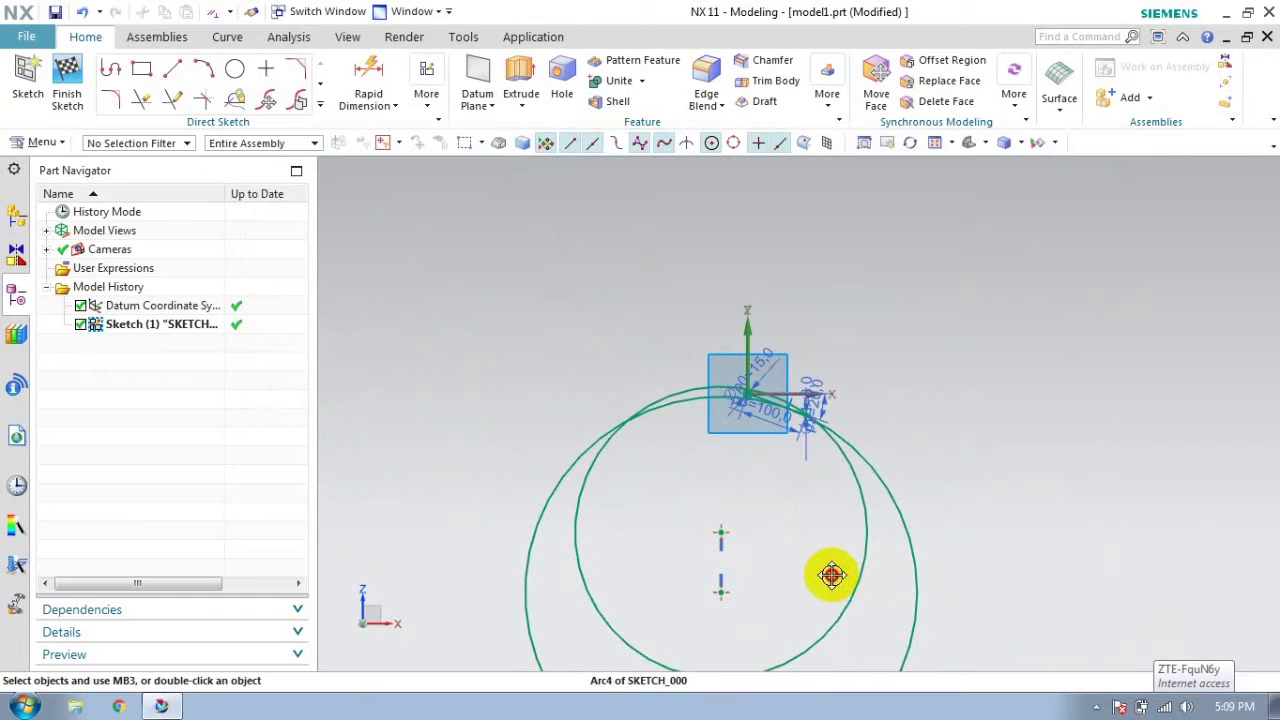
scroll(771, 386, up, 4)
scroll(700, 451, down, 2)
scroll(800, 423, down, 1)
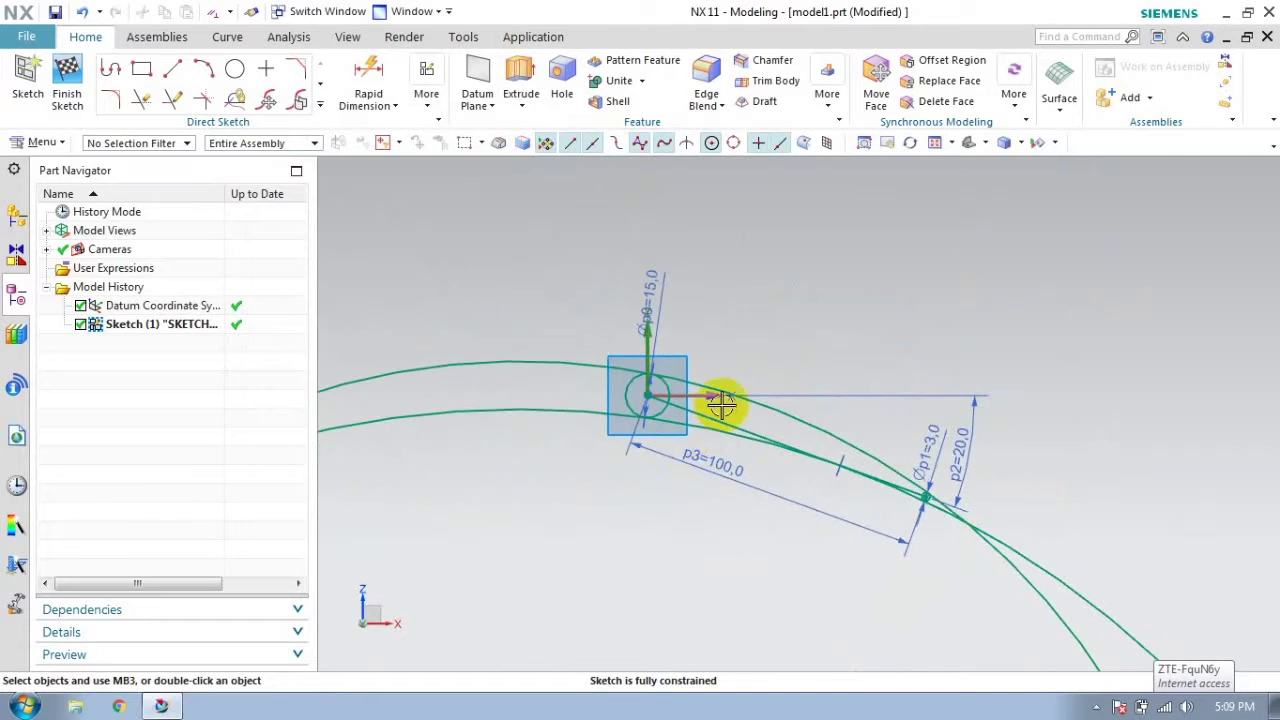
scroll(676, 445, down, 2)
Step: Quick Trim the excess circle arcs into a closed teardrop airfoil outline
key(t)
click(934, 471)
click(1006, 414)
scroll(1034, 393, up, 5)
click(1143, 437)
click(858, 420)
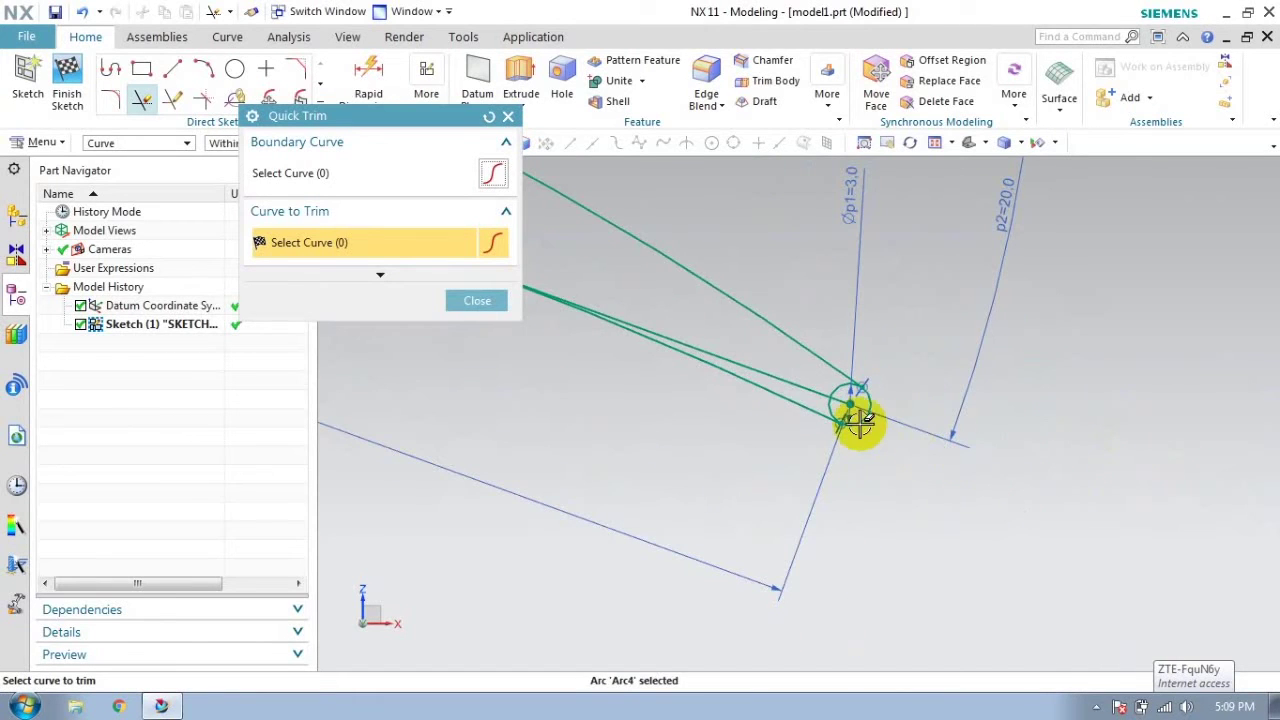
click(829, 401)
click(984, 466)
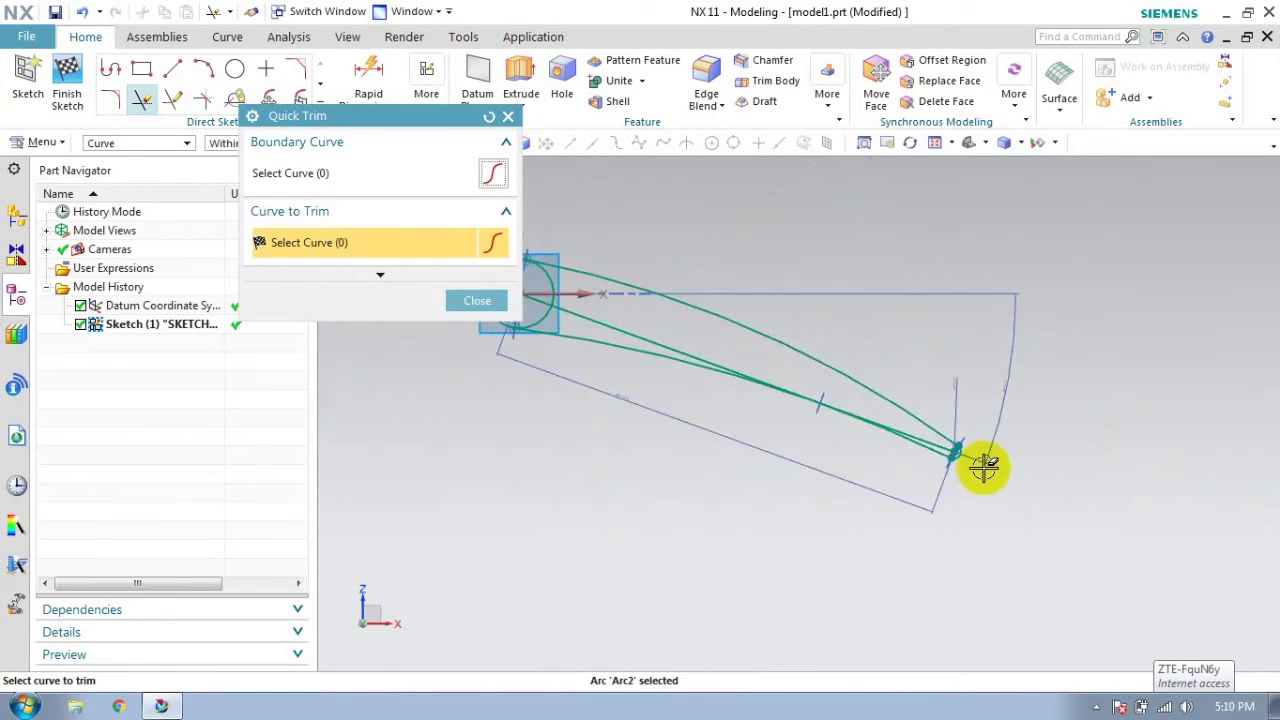
click(466, 303)
Step: Convert the chord line to a reference line and finish the sketch
right_click(783, 377)
click(829, 363)
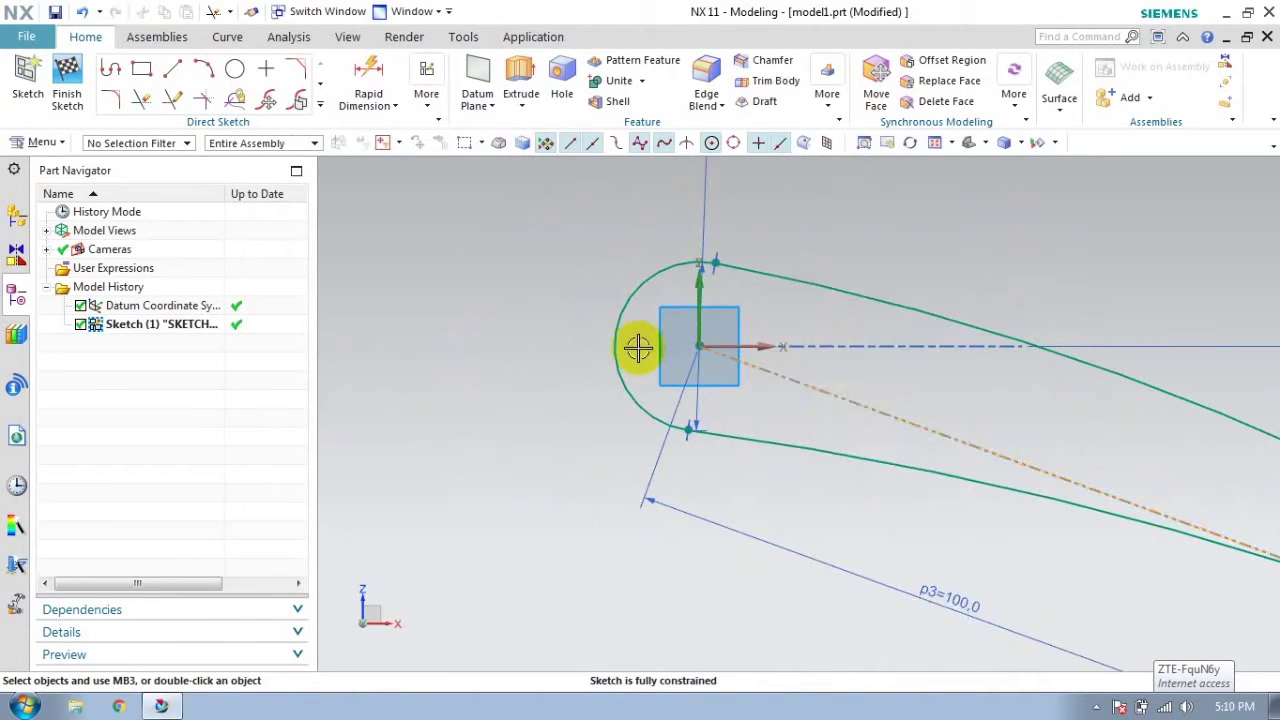
click(67, 80)
click(680, 323)
Step: Extrude the airfoil profile symmetrically, 50 mm each way
click(235, 70)
click(396, 290)
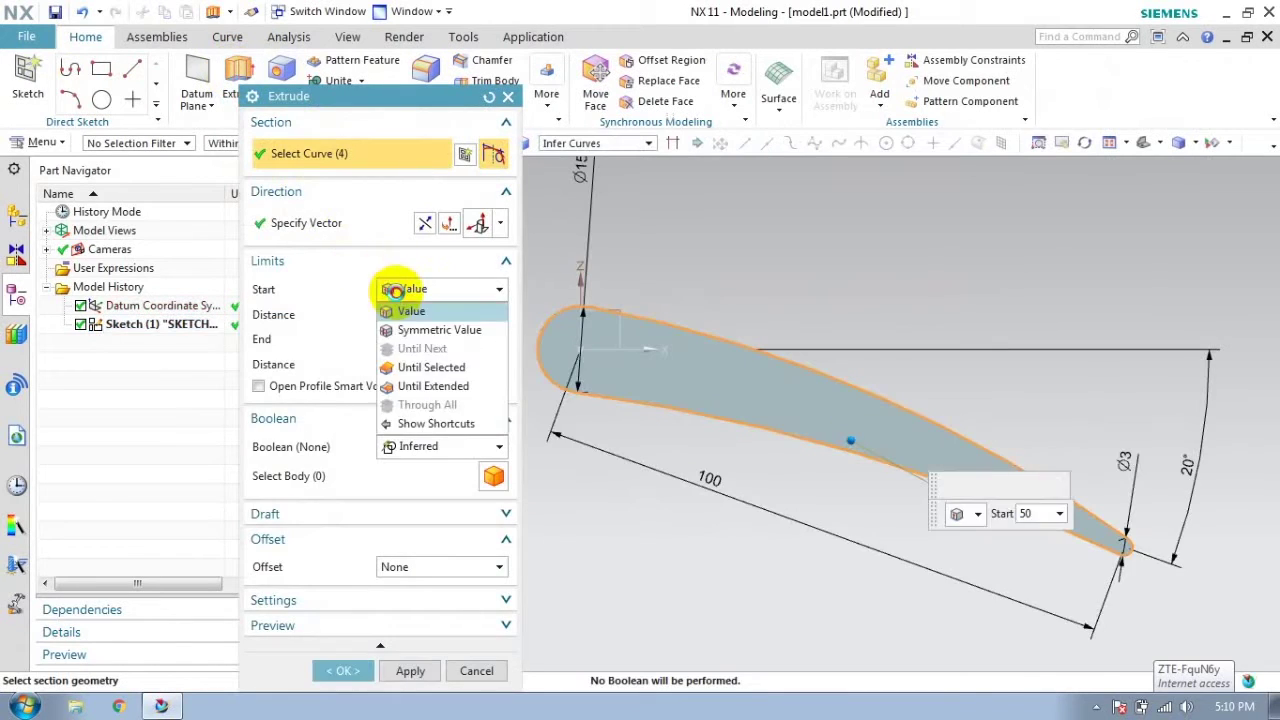
click(439, 330)
mouse_move(780, 313)
middle_down()
mouse_move(748, 305)
mouse_move(676, 360)
middle_up()
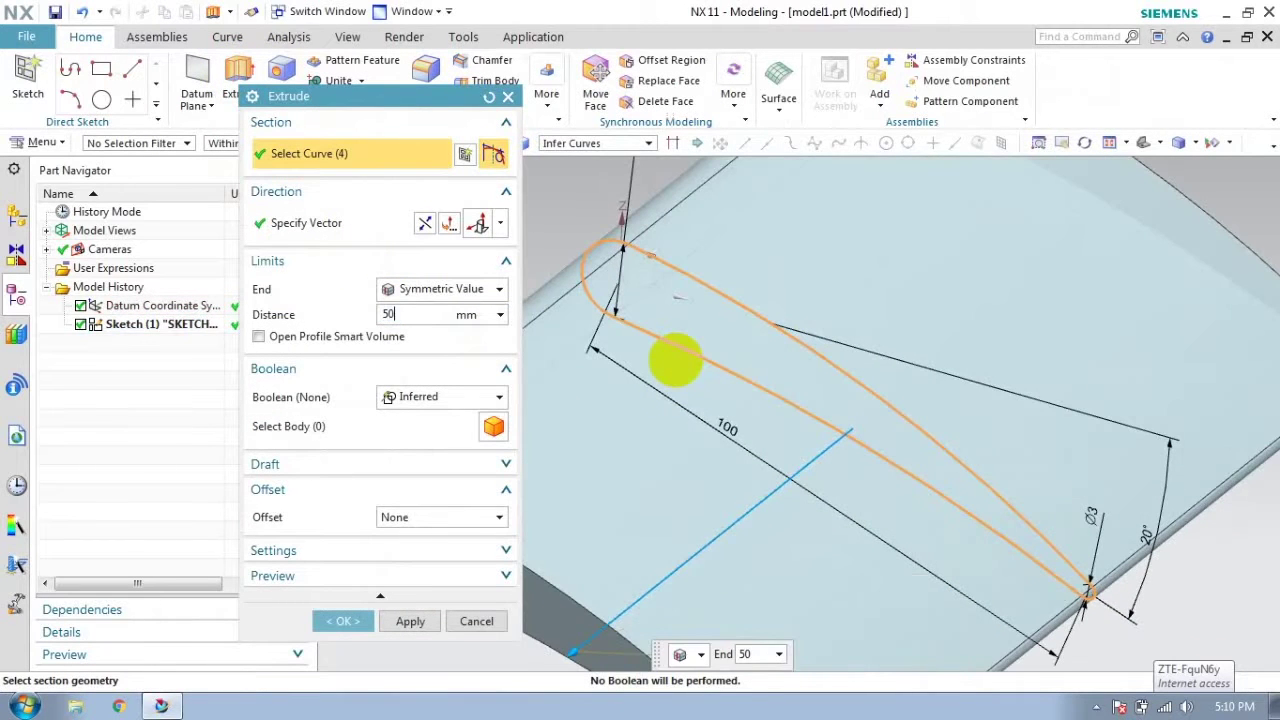
click(340, 621)
Step: Hide the airfoil sketch so only the extruded wing body shows
right_click(851, 366)
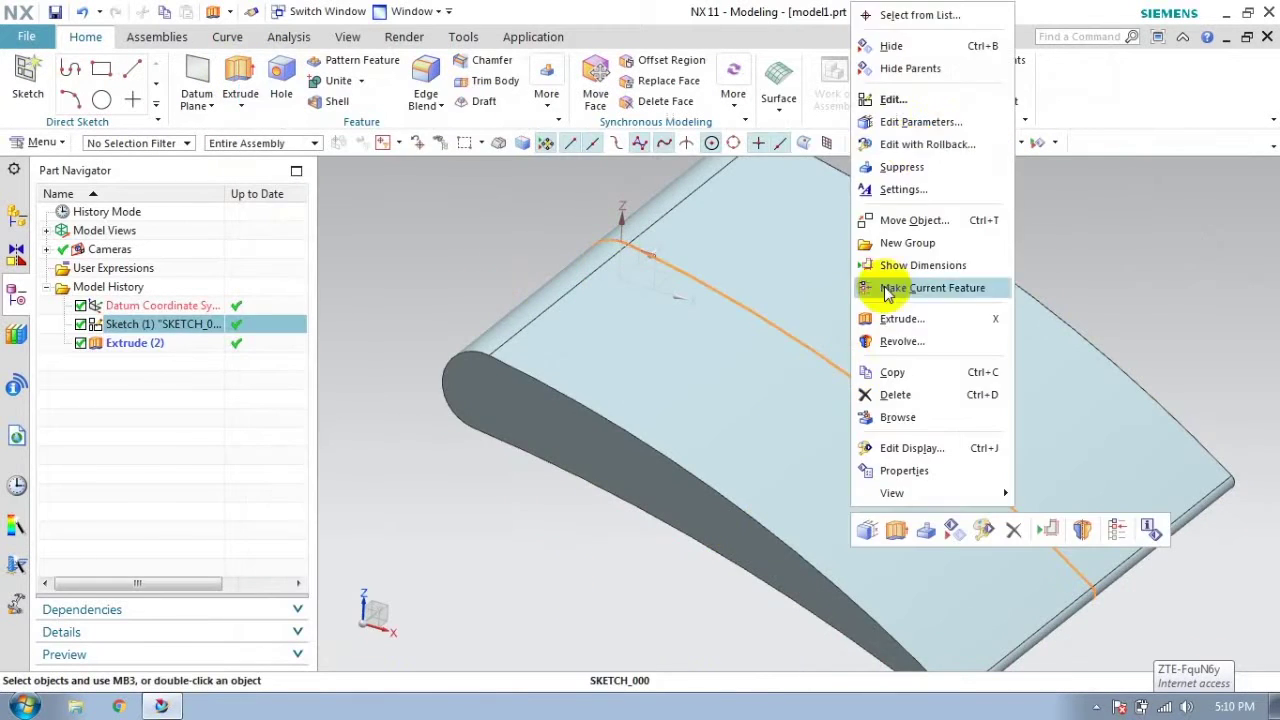
click(889, 46)
mouse_move(740, 306)
middle_down()
mouse_move(440, 309)
mouse_move(493, 314)
mouse_move(568, 380)
middle_up()
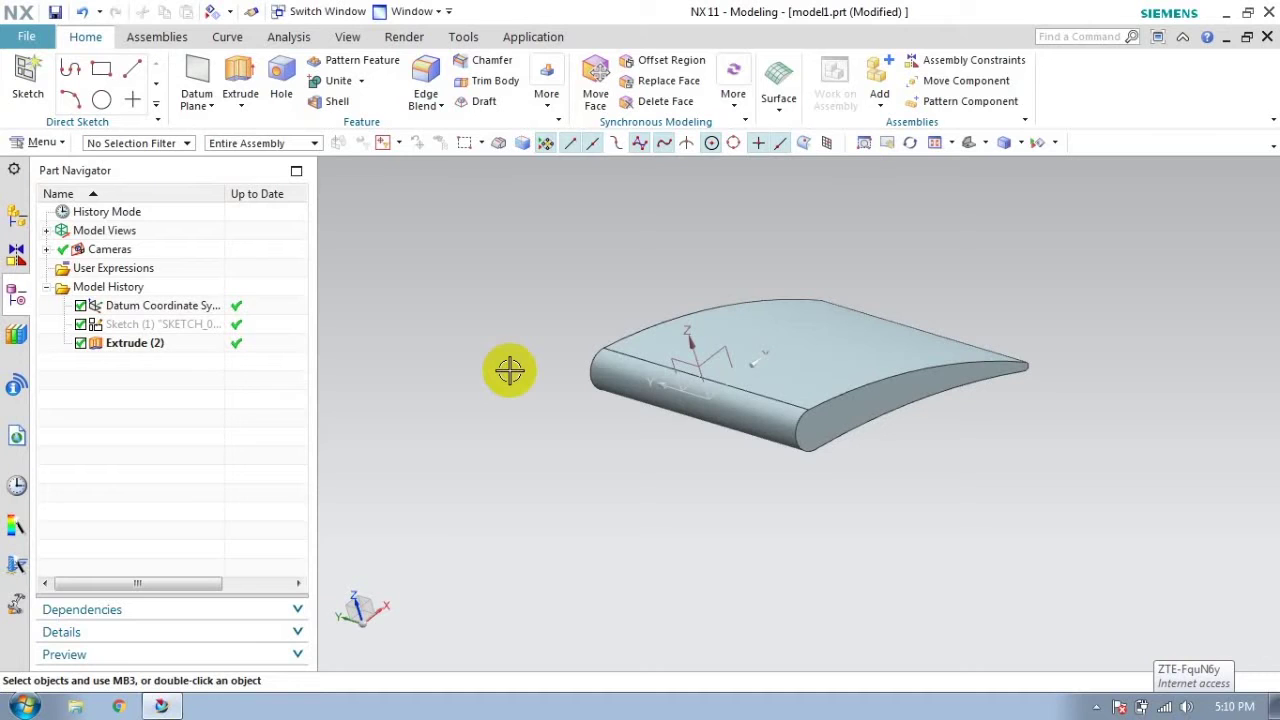
Step: Switch to the FloEFD simulation application and show the Flow Analysis tools
click(25, 40)
click(800, 89)
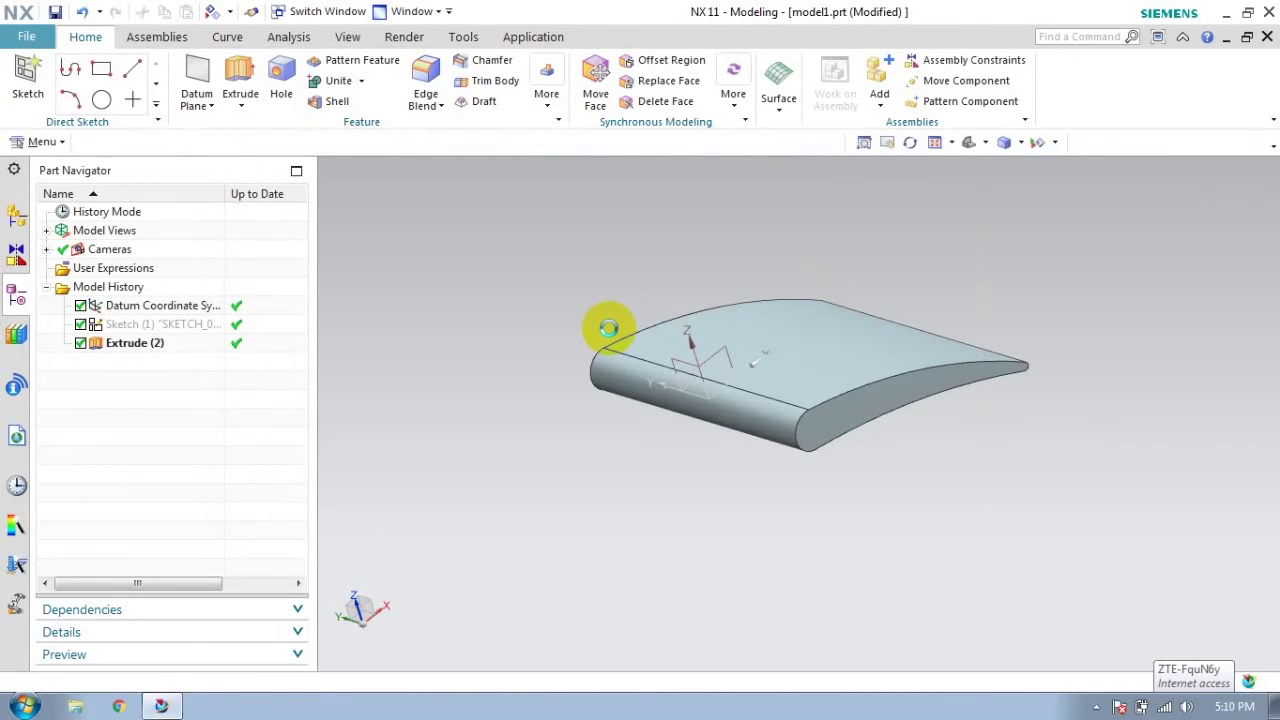
click(1097, 708)
click(1123, 626)
Step: Start the project Wizard with the default name and SI (m-kg-s) units
click(643, 37)
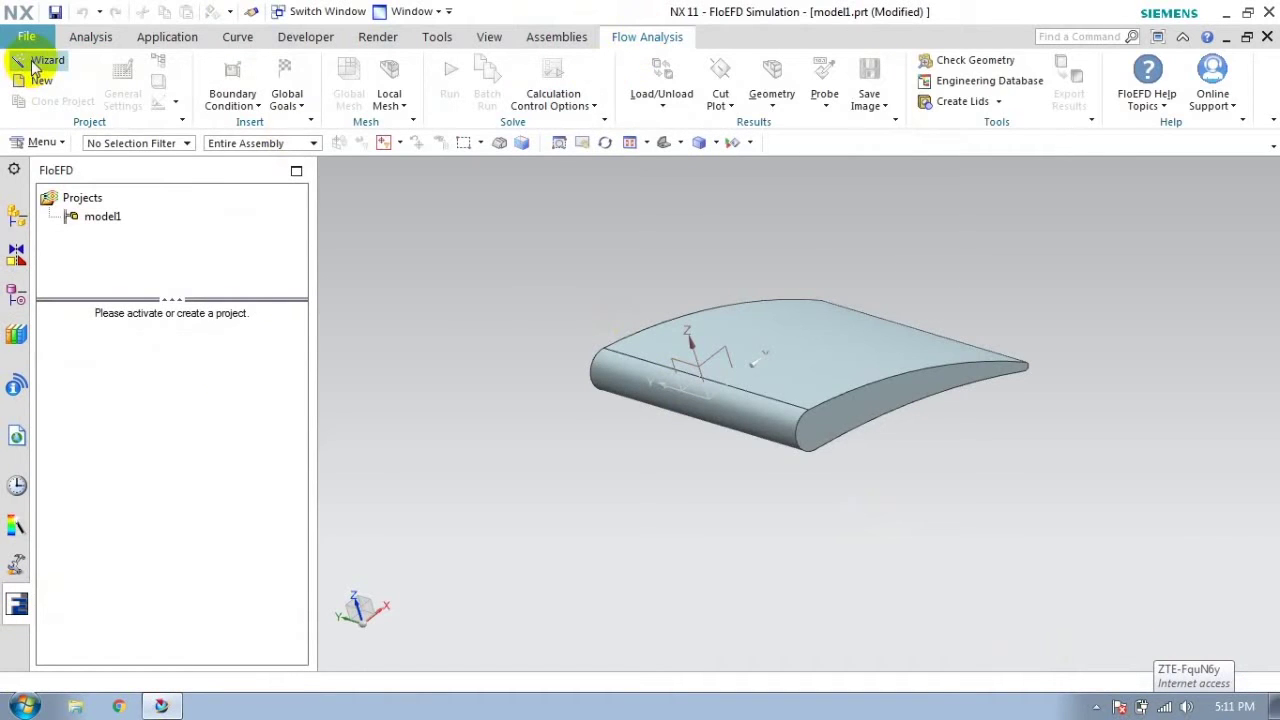
click(618, 550)
click(505, 251)
Step: Choose External analysis, add Air as the fluid, and enter 50 for X velocity
click(612, 551)
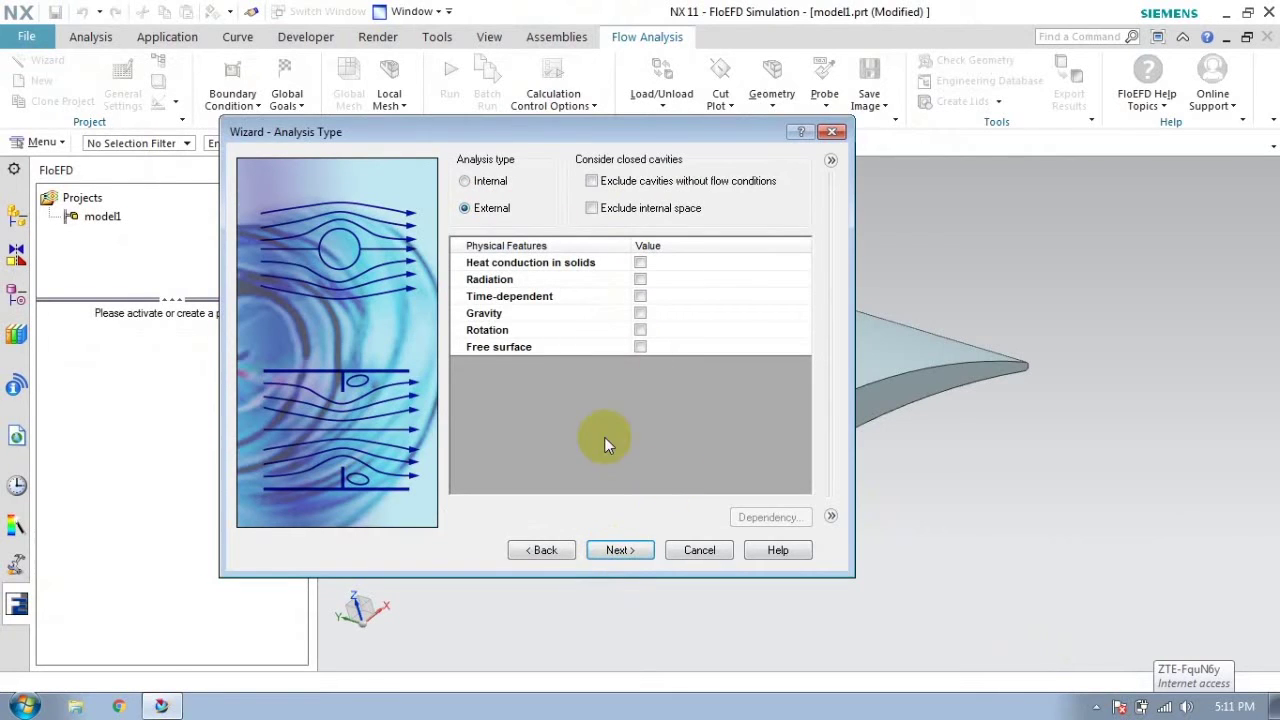
click(620, 550)
click(453, 185)
double_click(495, 235)
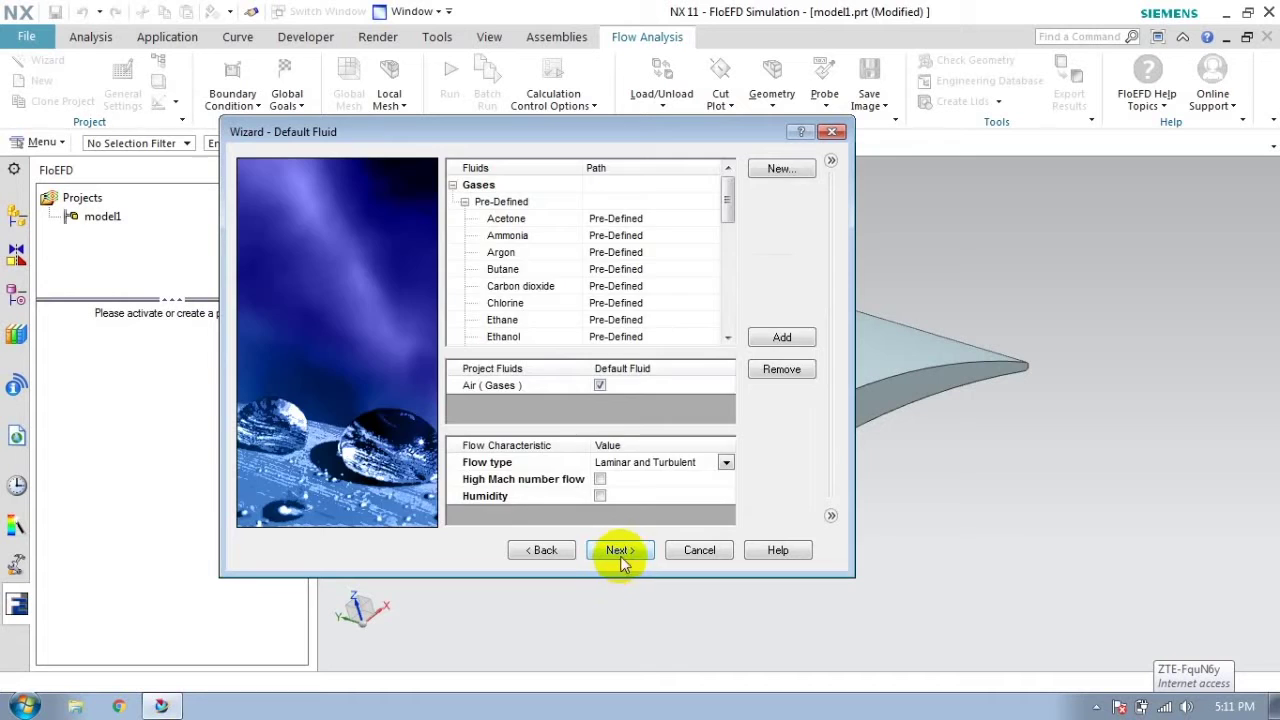
click(620, 553)
click(620, 552)
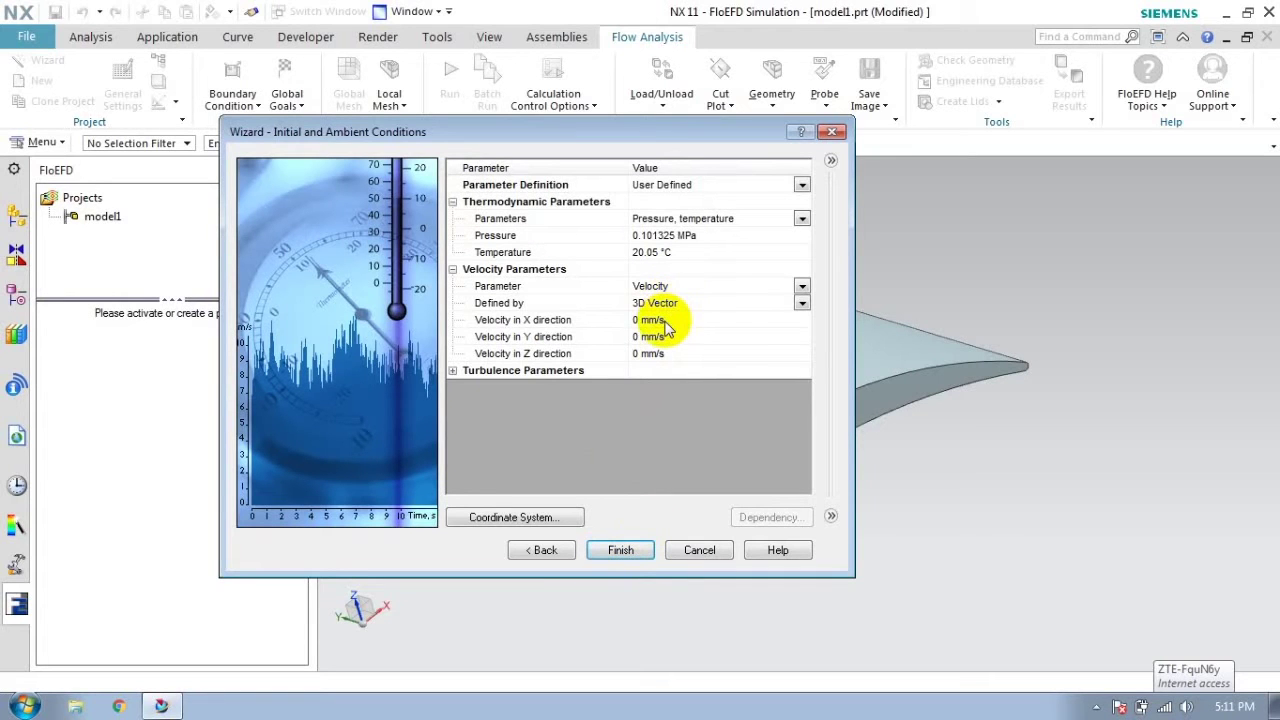
click(666, 320)
text(50)
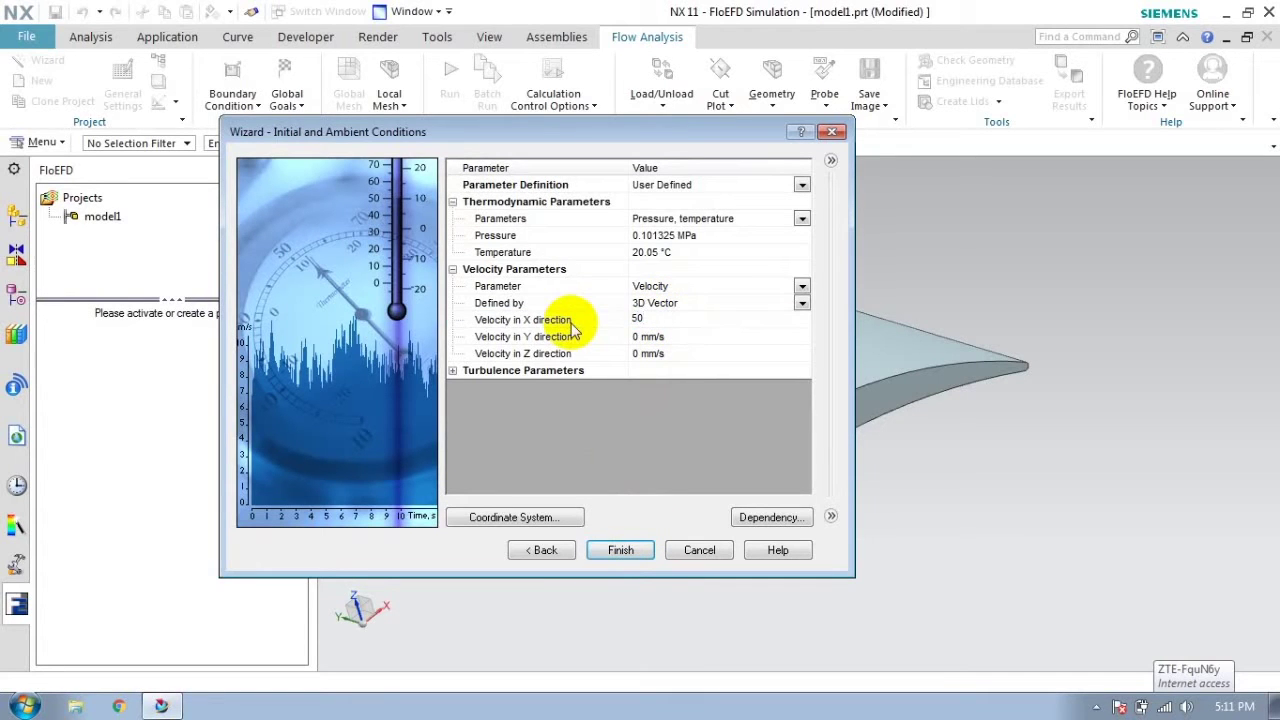
click(620, 550)
Step: Open the Computational Domain definition and view the model from the Front
right_click(175, 350)
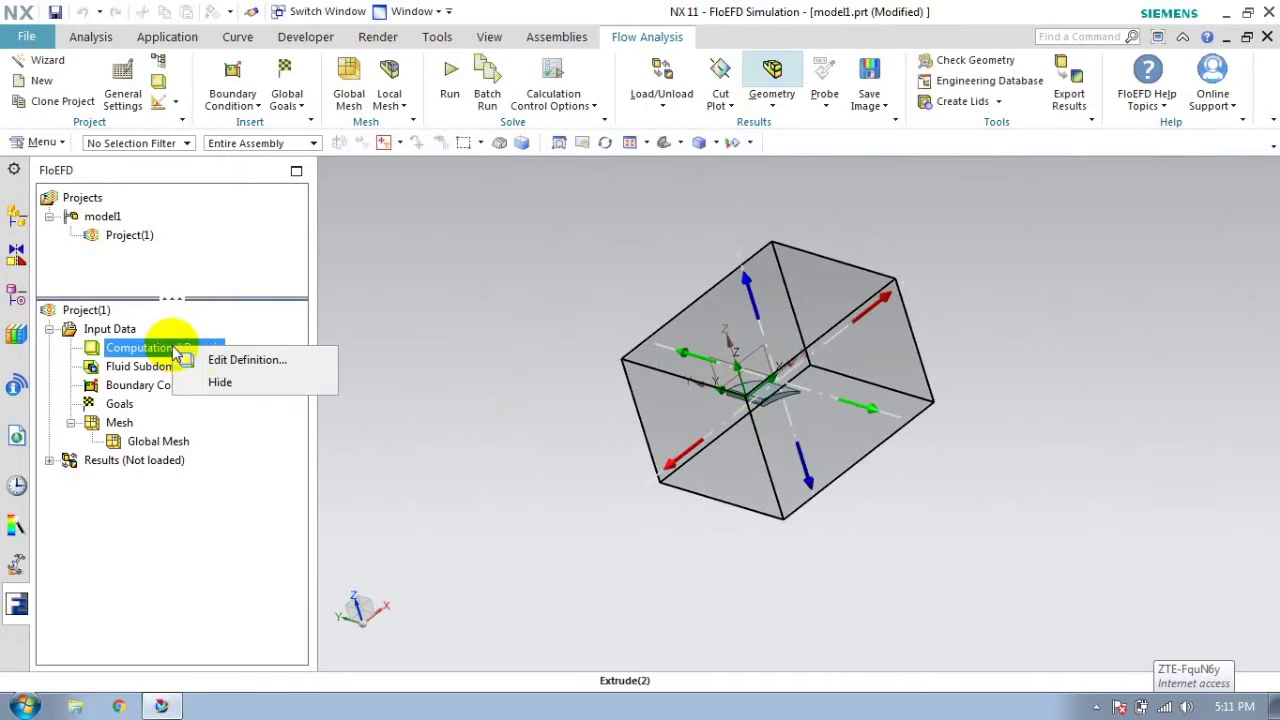
click(246, 359)
click(678, 143)
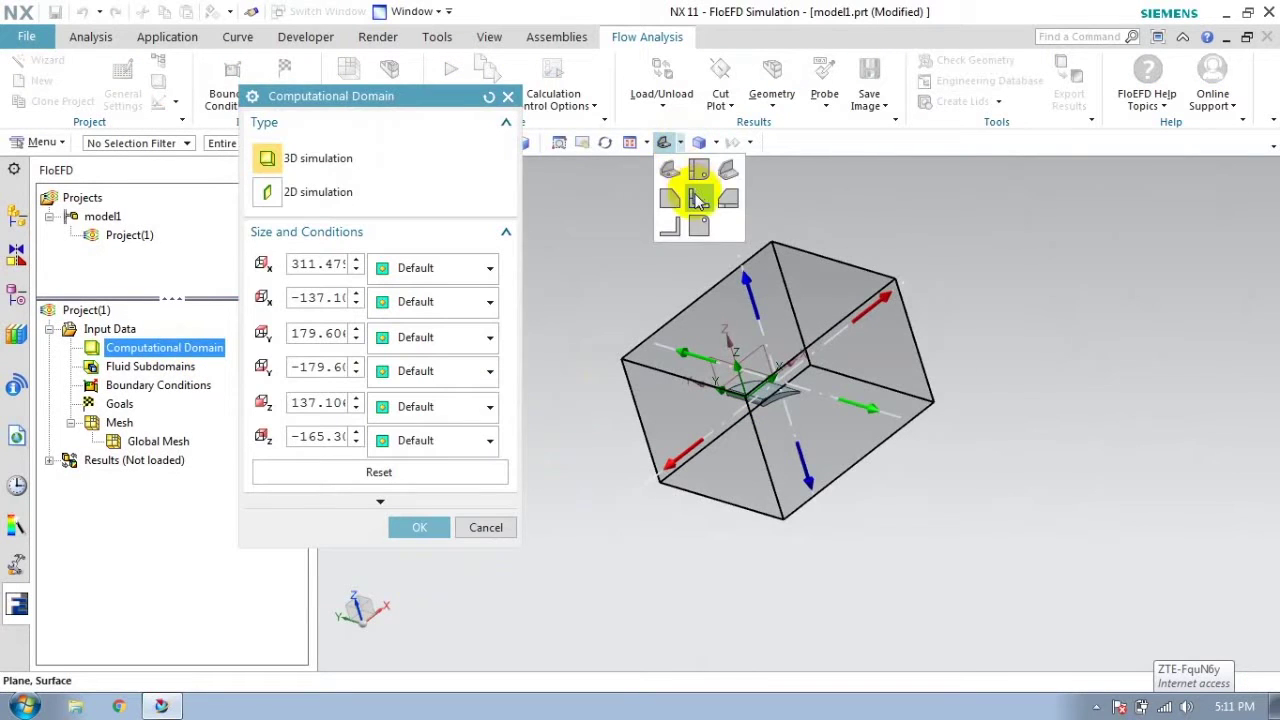
click(698, 200)
drag(519, 343, 603, 354)
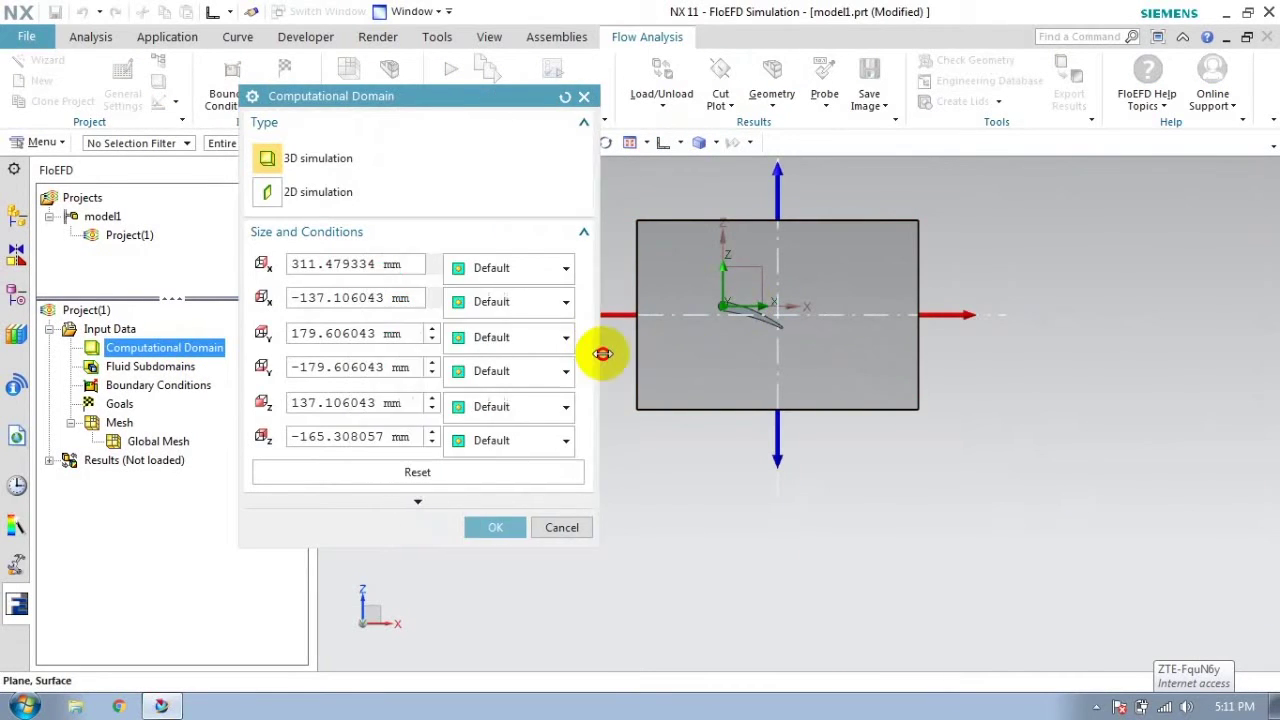
drag(470, 97, 357, 116)
Step: Set the domain limits to X -100/700 mm, Y ±50 mm and Z ±100 mm
drag(195, 316, 298, 316)
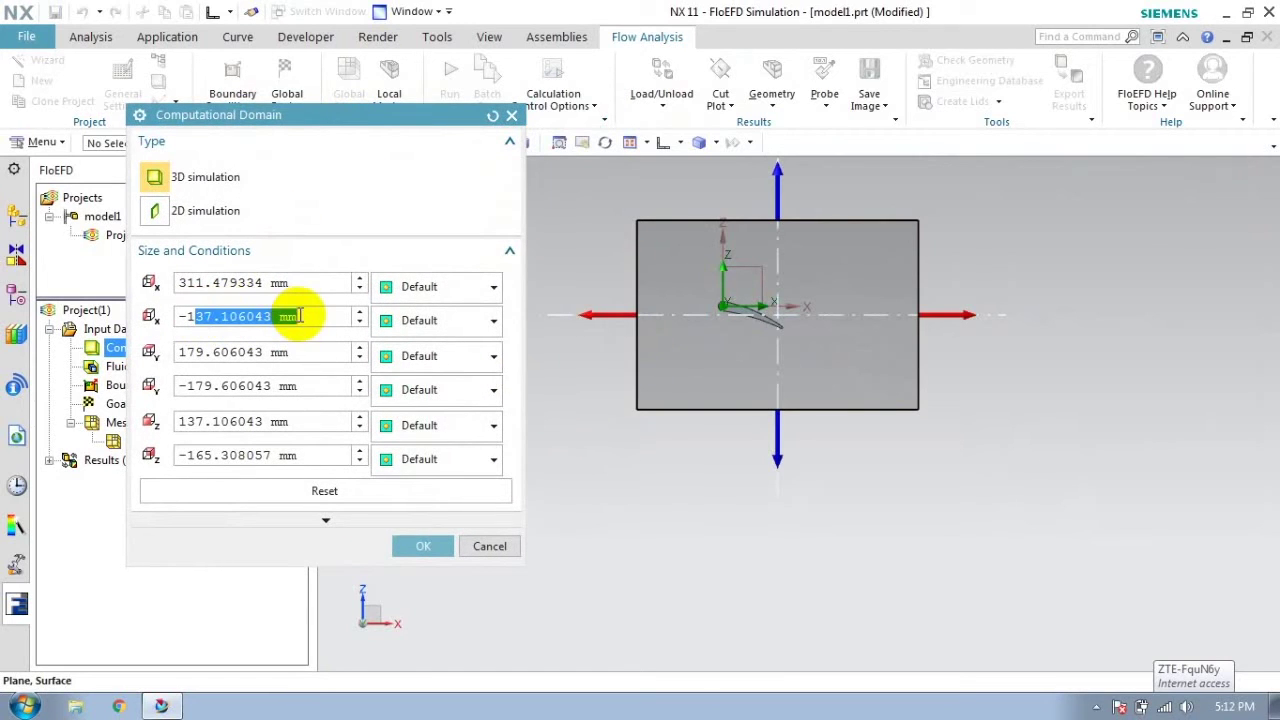
key(Return)
drag(189, 283, 313, 284)
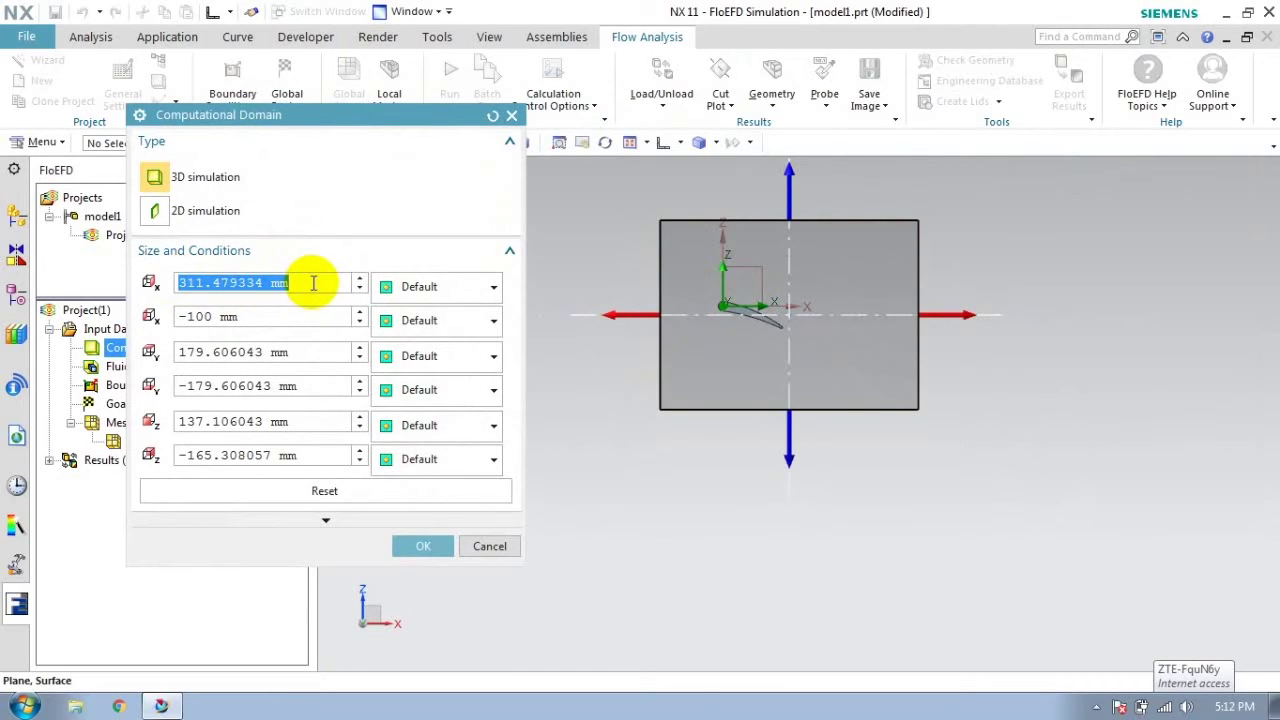
text(700)
key(Return)
mouse_move(292, 350)
mouse_down()
mouse_move(153, 360)
mouse_move(302, 385)
mouse_up()
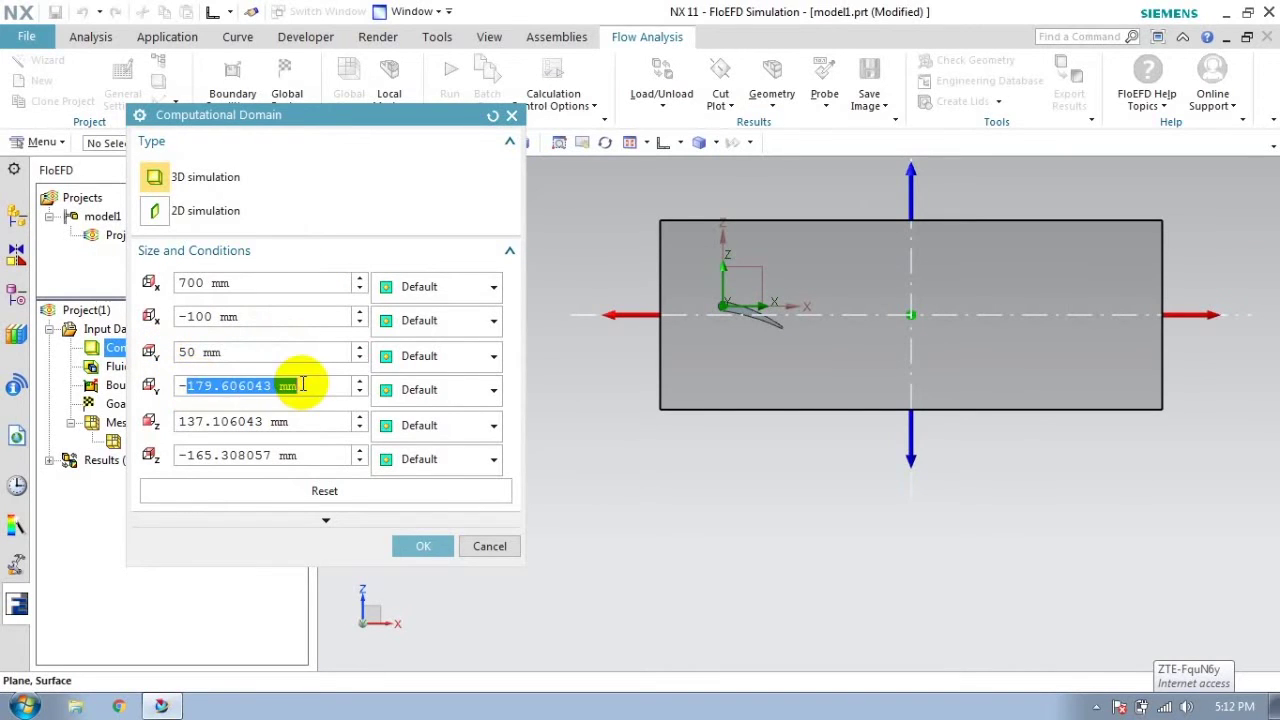
key(Return)
drag(195, 421, 320, 423)
text(10)
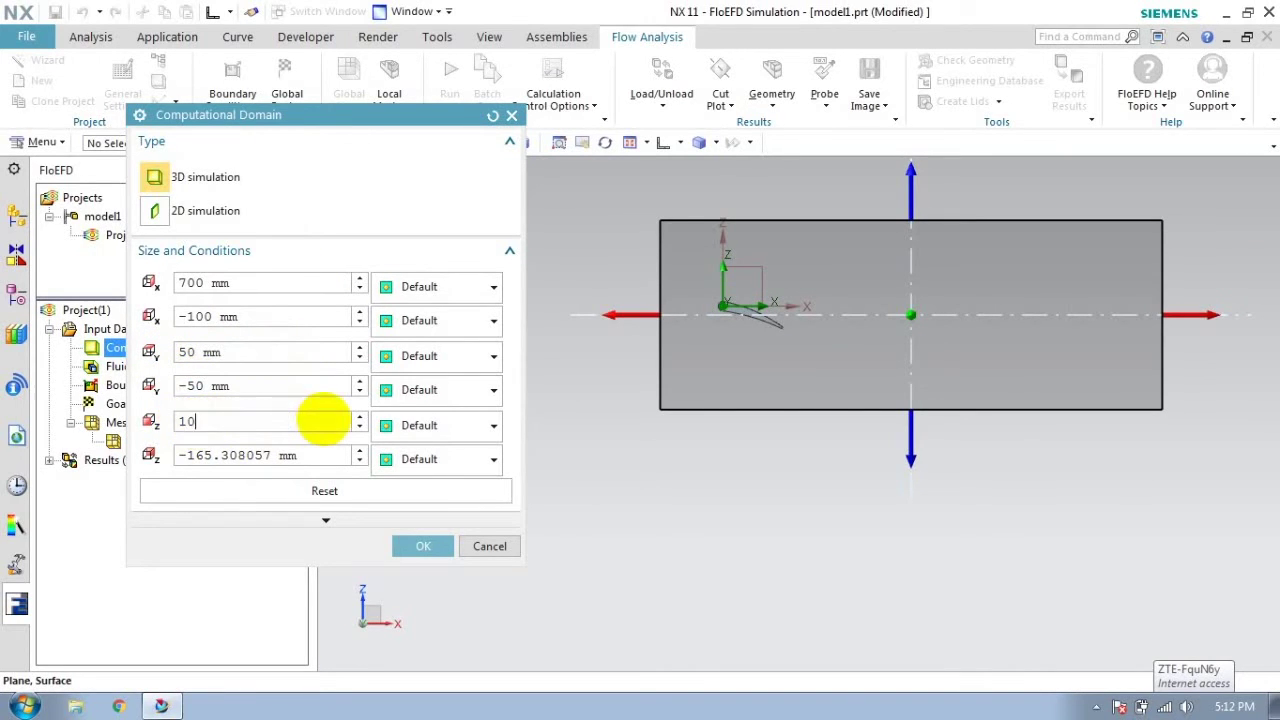
text(0)
key(Return)
drag(213, 455, 308, 455)
text(100)
Step: Apply the new domain size, try running the solver, and dismiss the directory error
click(410, 544)
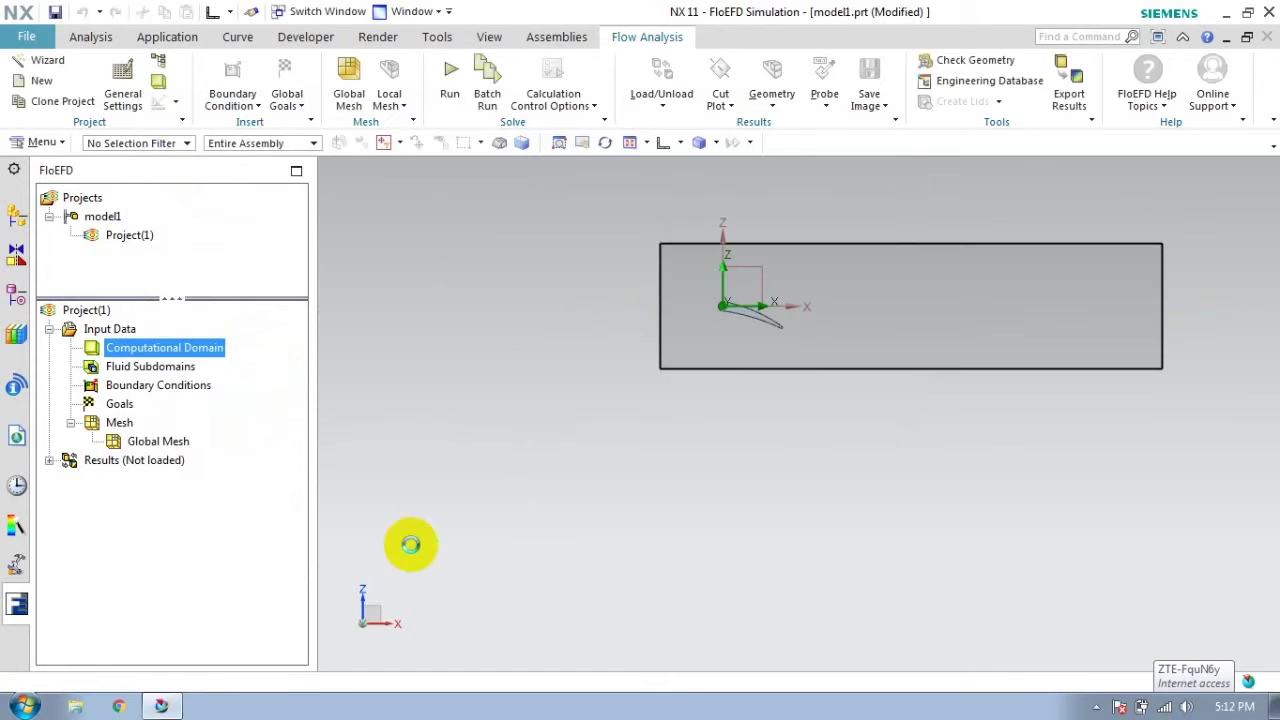
mouse_move(464, 204)
middle_down()
mouse_move(677, 354)
mouse_move(634, 360)
middle_up()
click(450, 72)
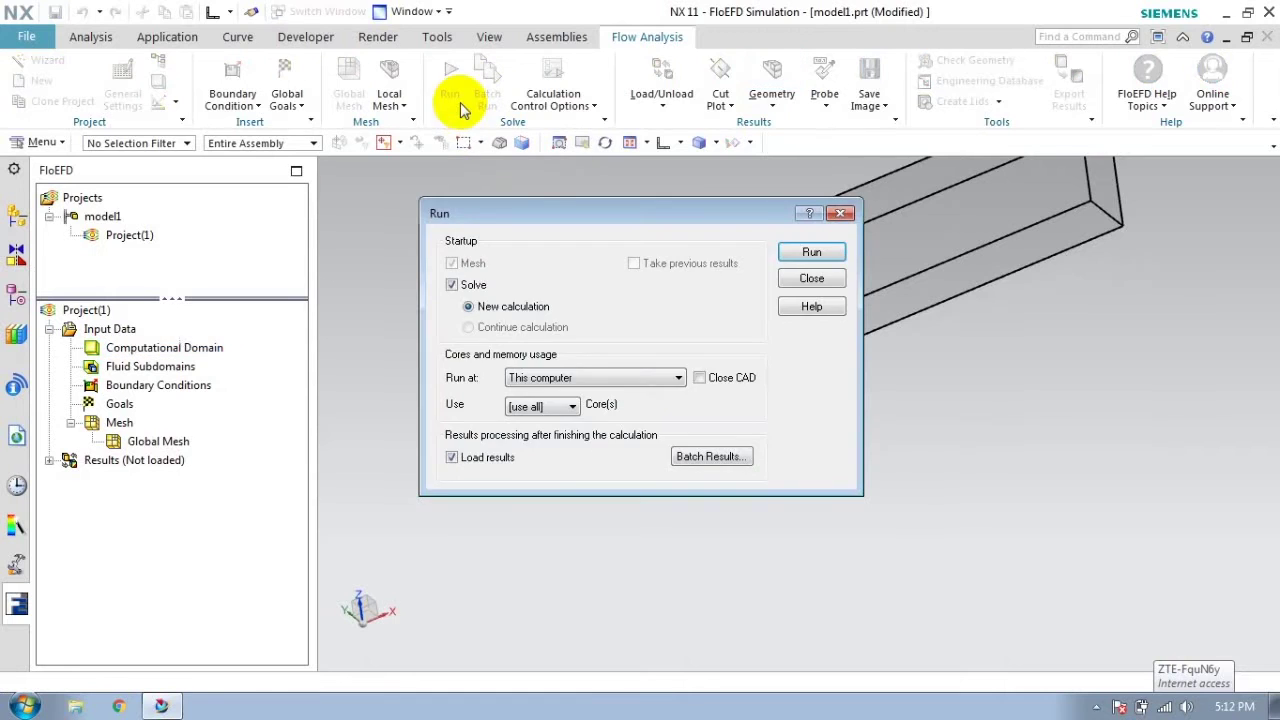
click(795, 255)
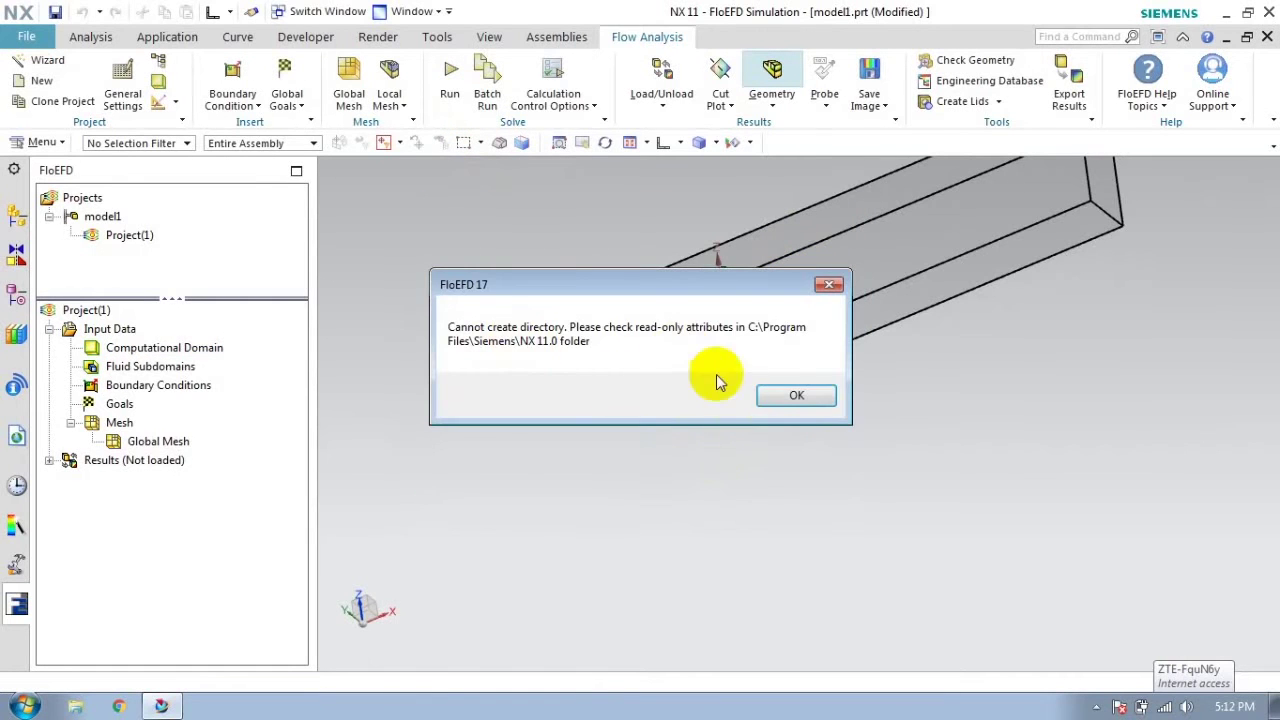
click(768, 399)
Step: Save the part as model13.prt in Desktop's New folder (3)
click(30, 40)
click(45, 171)
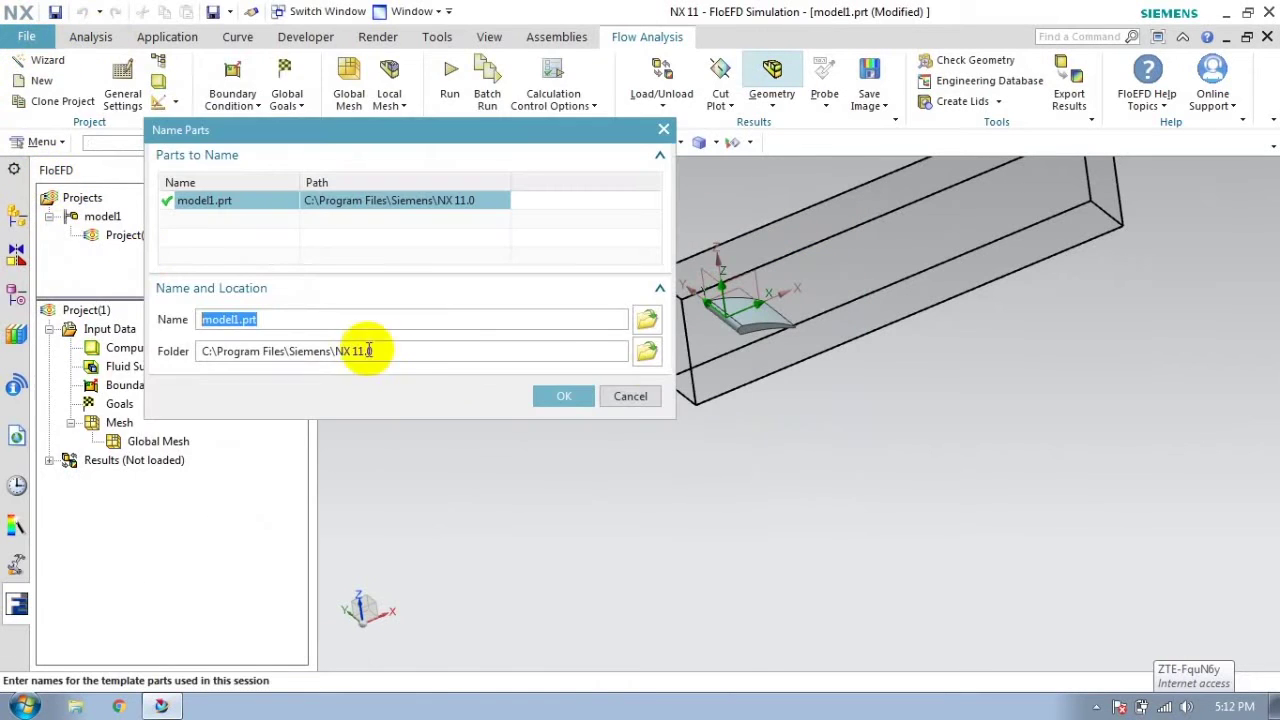
click(645, 351)
click(558, 285)
double_click(966, 337)
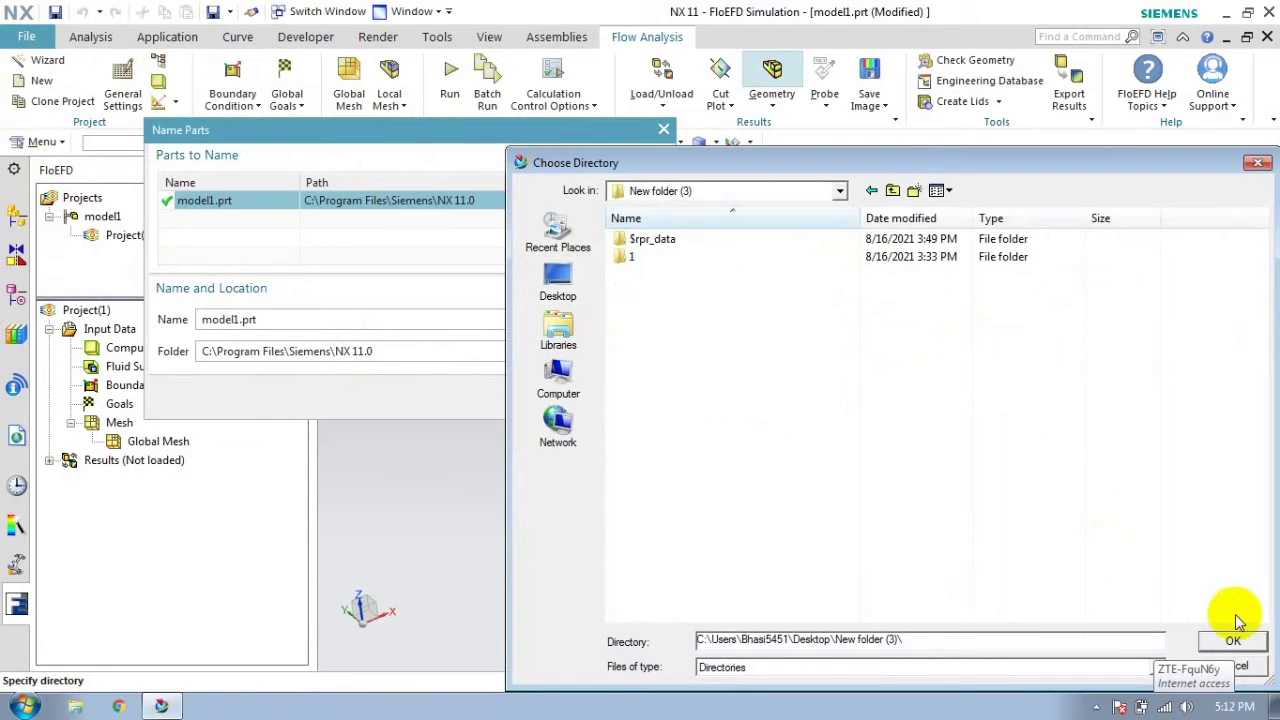
click(1233, 641)
click(430, 302)
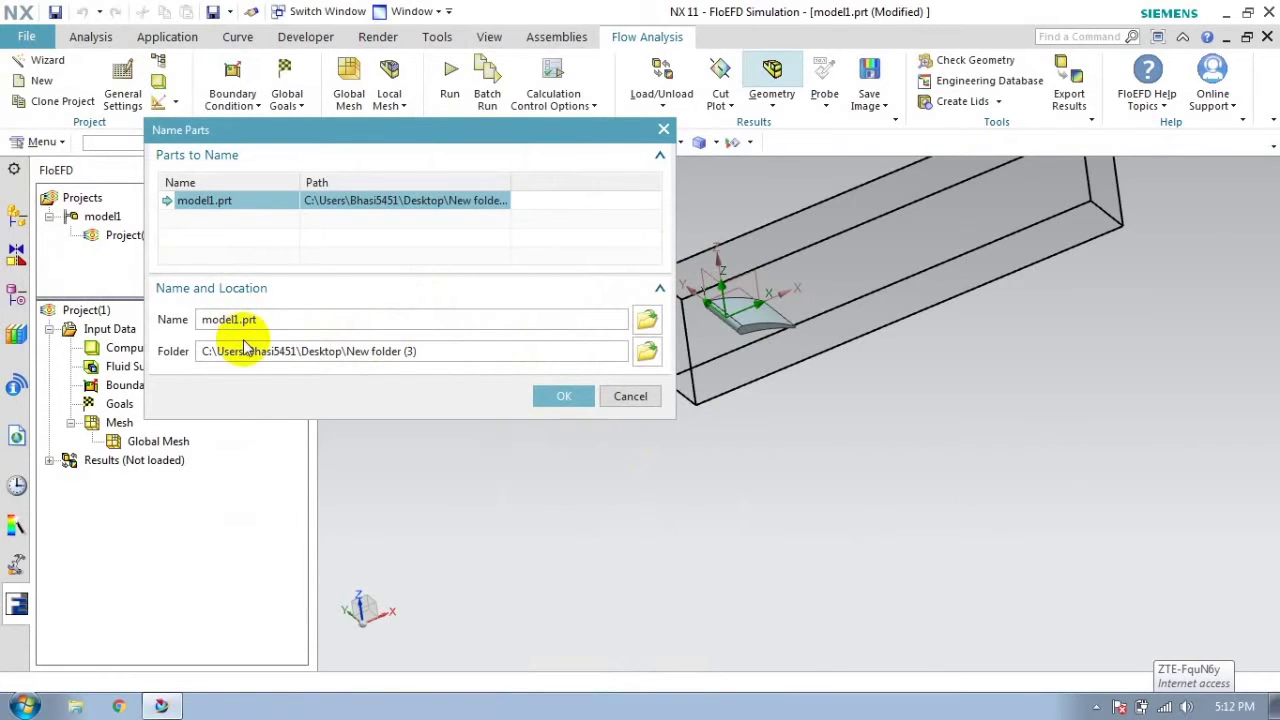
click(560, 396)
Step: Run the flow calculation to load 1.fld, then return to Modeling
click(450, 80)
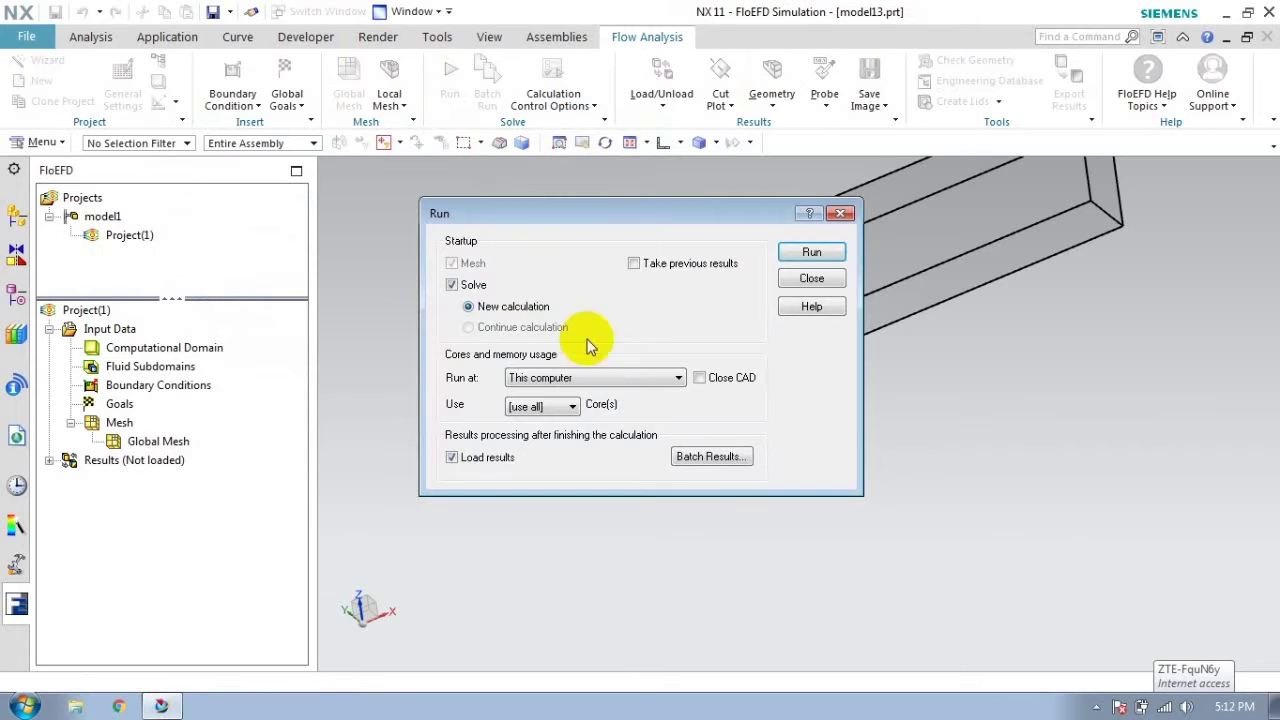
click(812, 253)
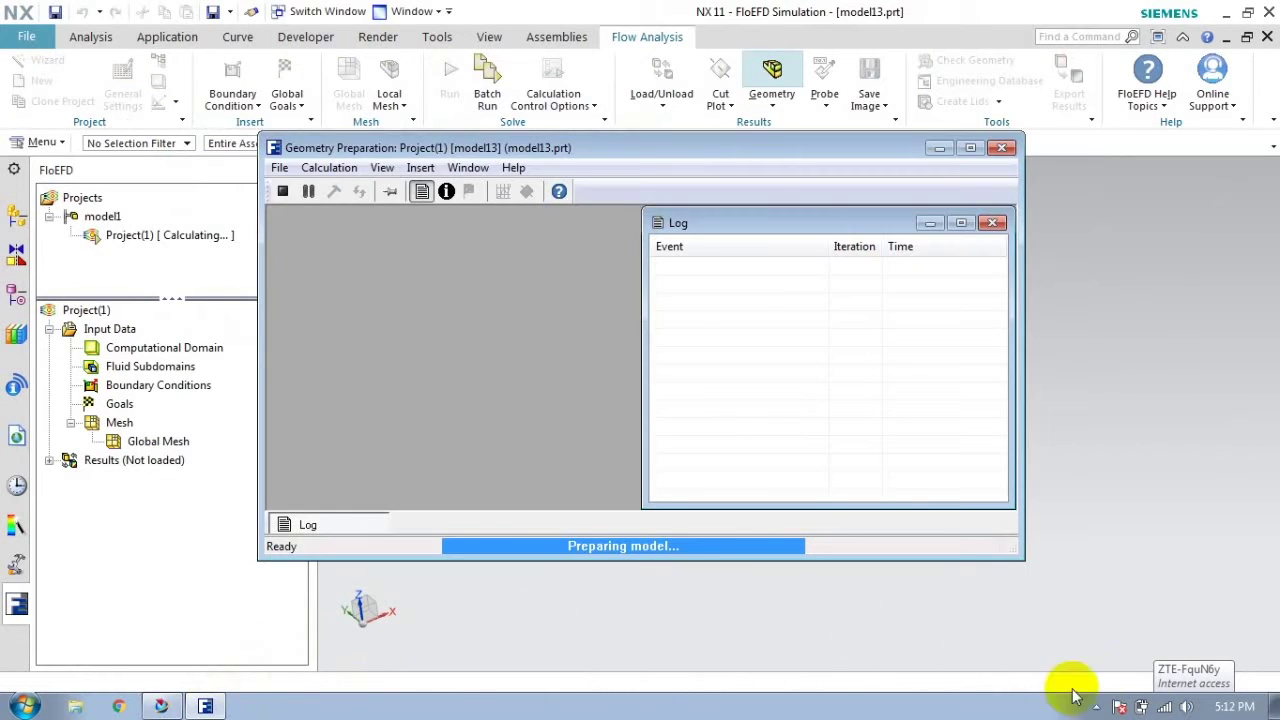
click(1096, 706)
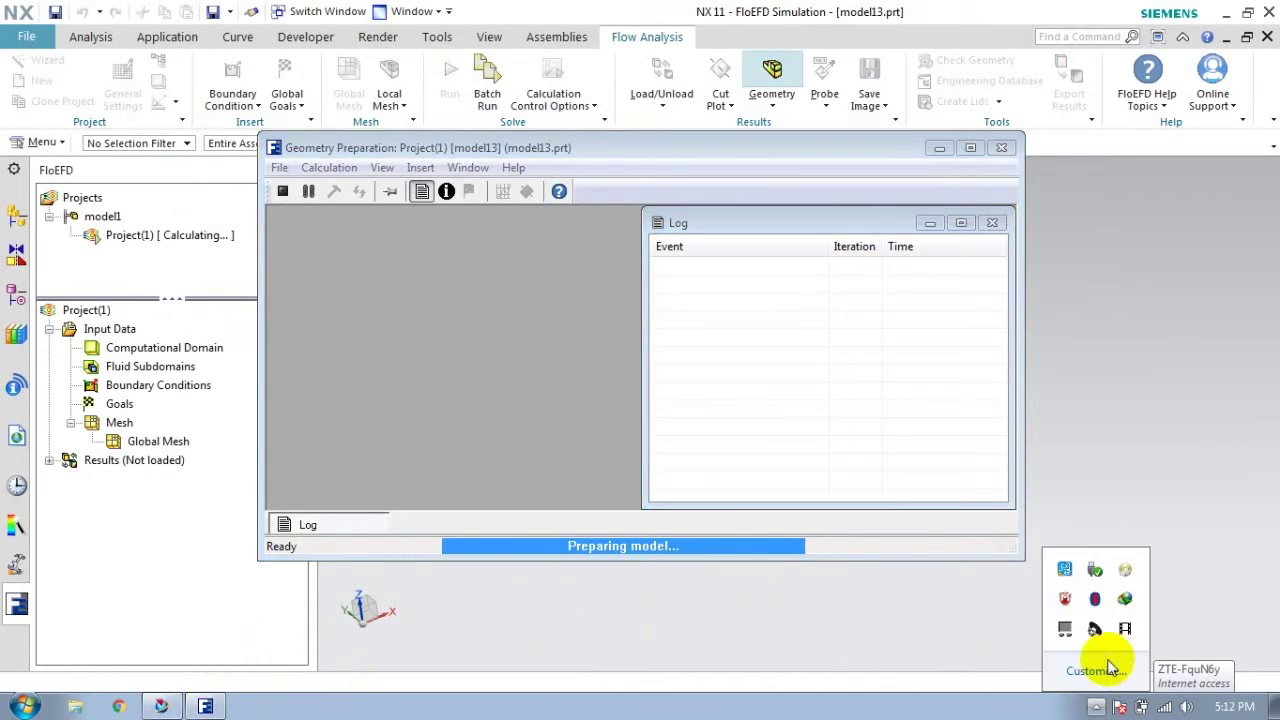
click(26, 36)
click(260, 374)
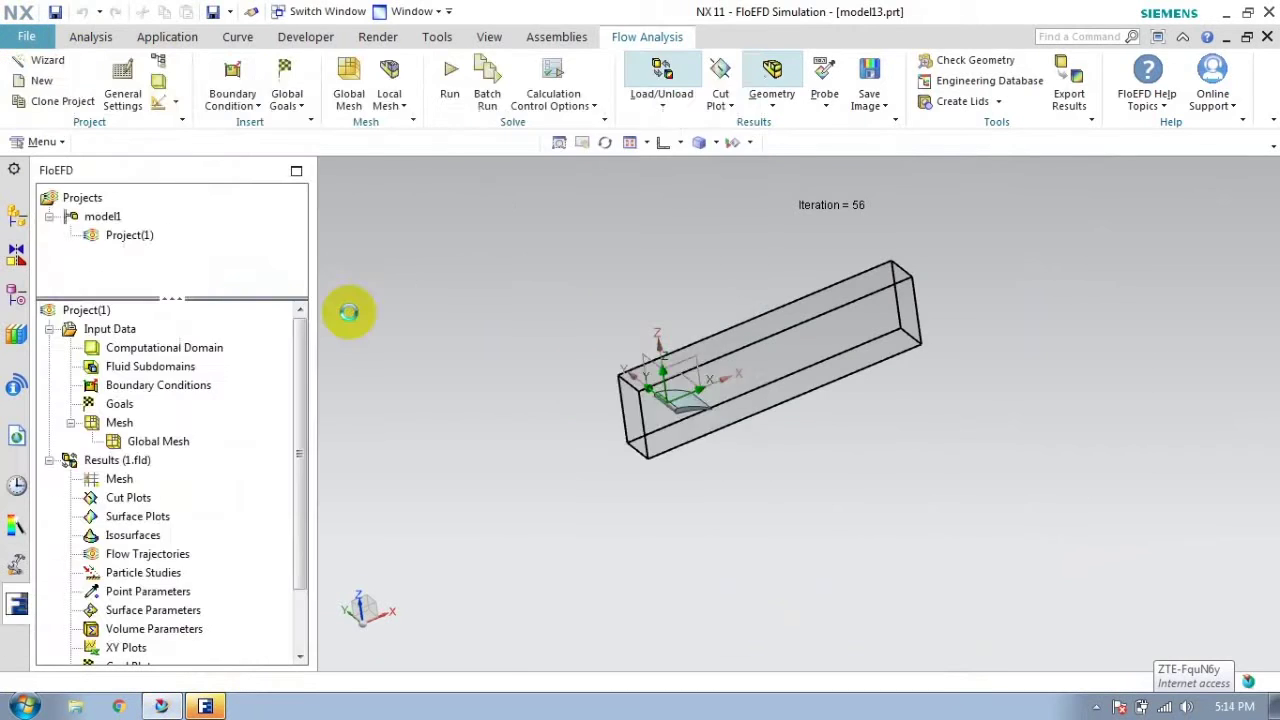
Step: Sketch a 130 mm vertical line ahead of the wing
click(694, 363)
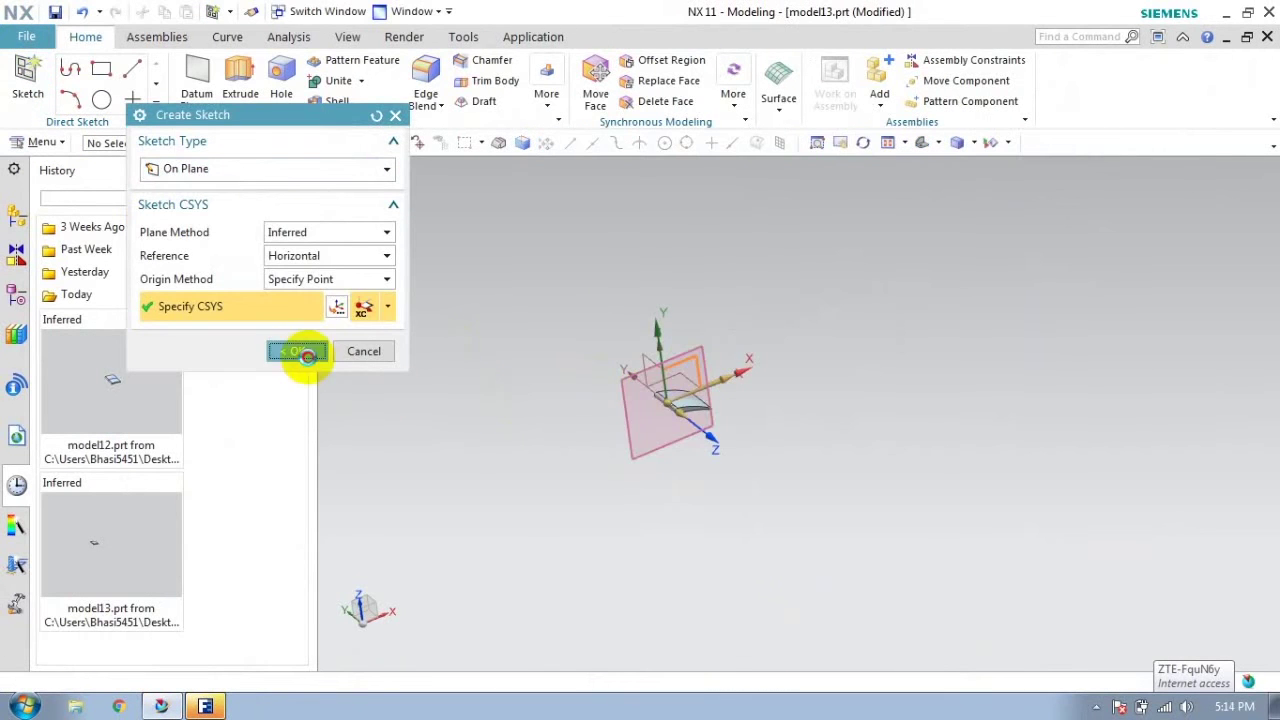
click(300, 351)
click(172, 68)
drag(663, 347, 663, 475)
scroll(689, 409, up, 2)
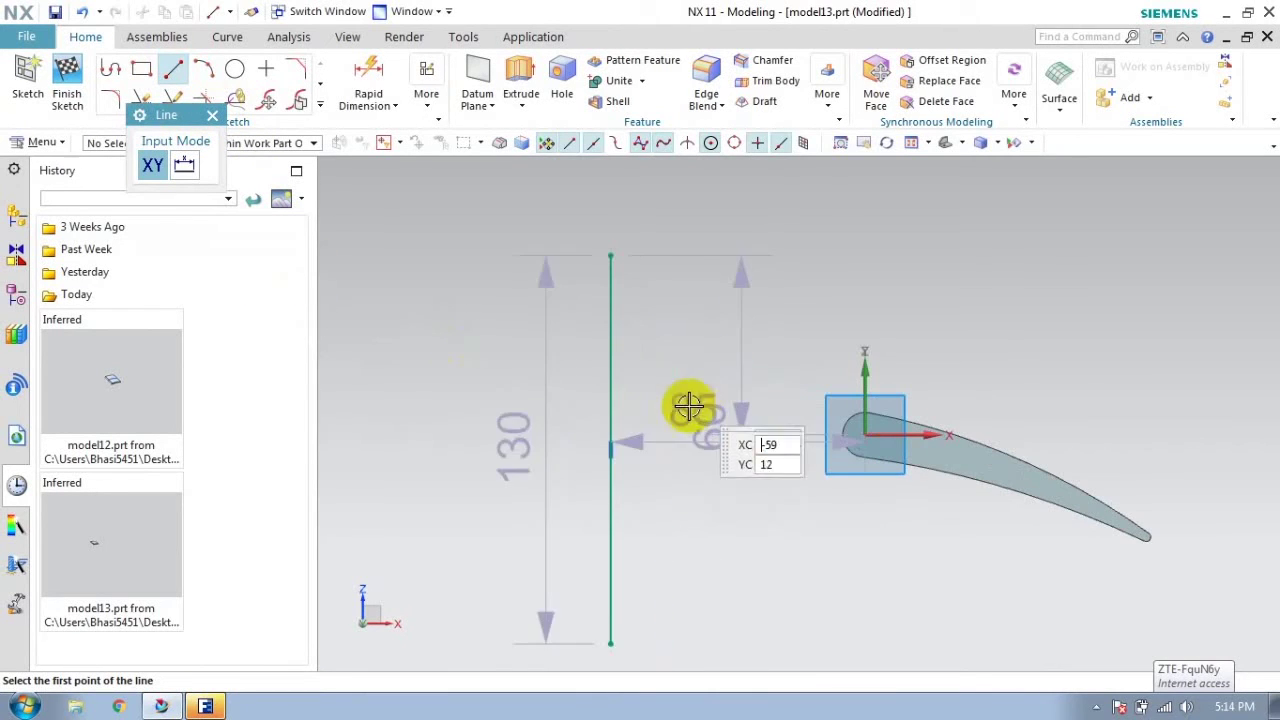
scroll(571, 400, down, 2)
click(212, 115)
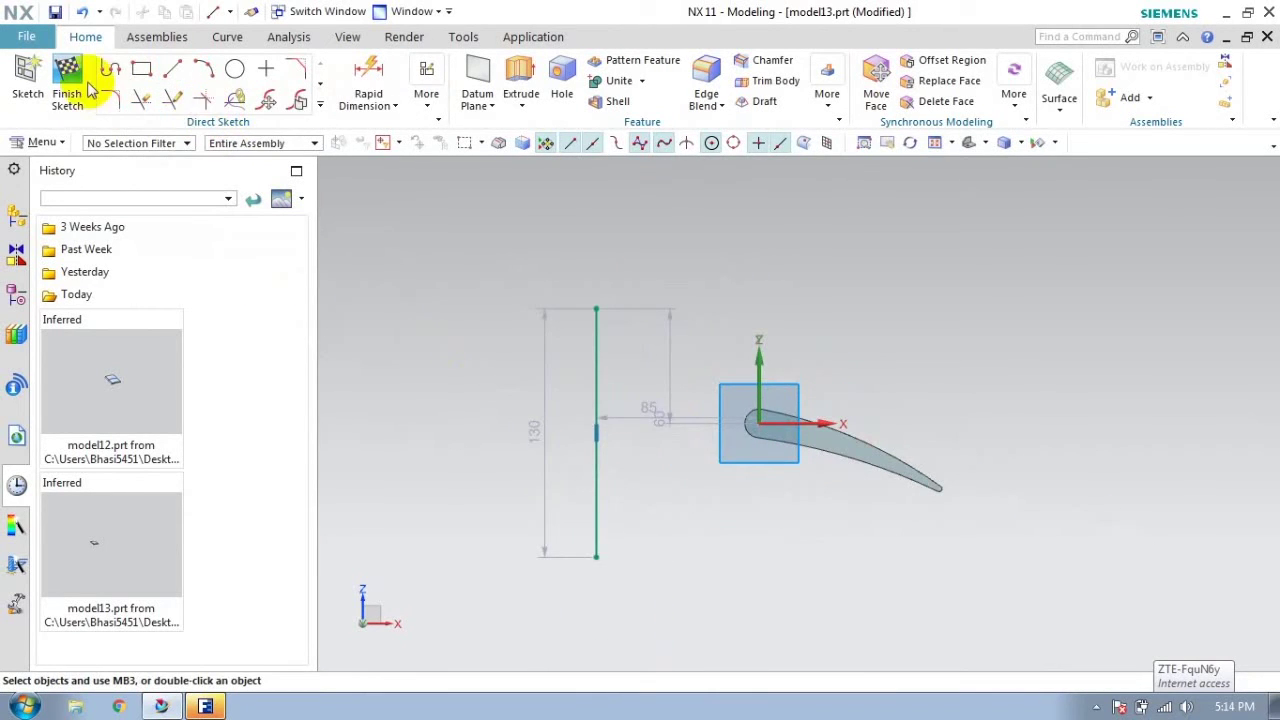
Step: Extrude the line symmetrically 50 mm into a flat sheet
click(70, 78)
click(240, 75)
middle_drag(600, 430, 641, 441)
click(626, 458)
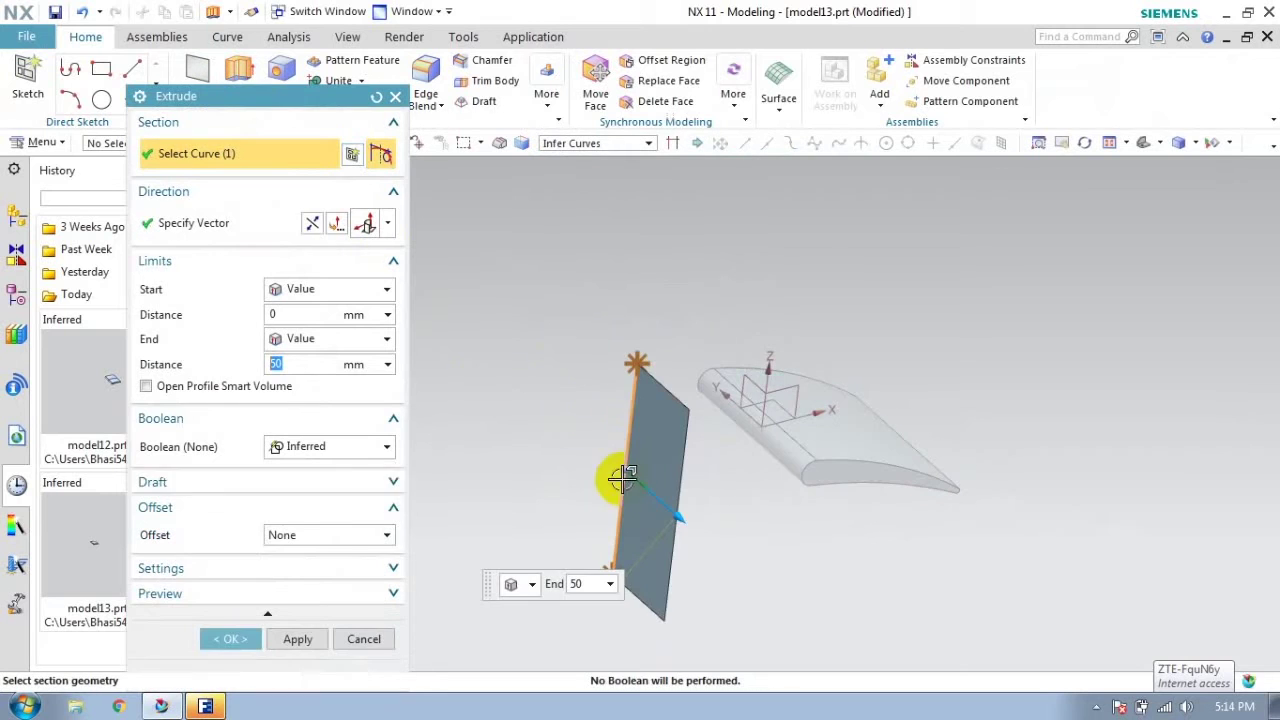
click(300, 288)
click(320, 331)
click(250, 589)
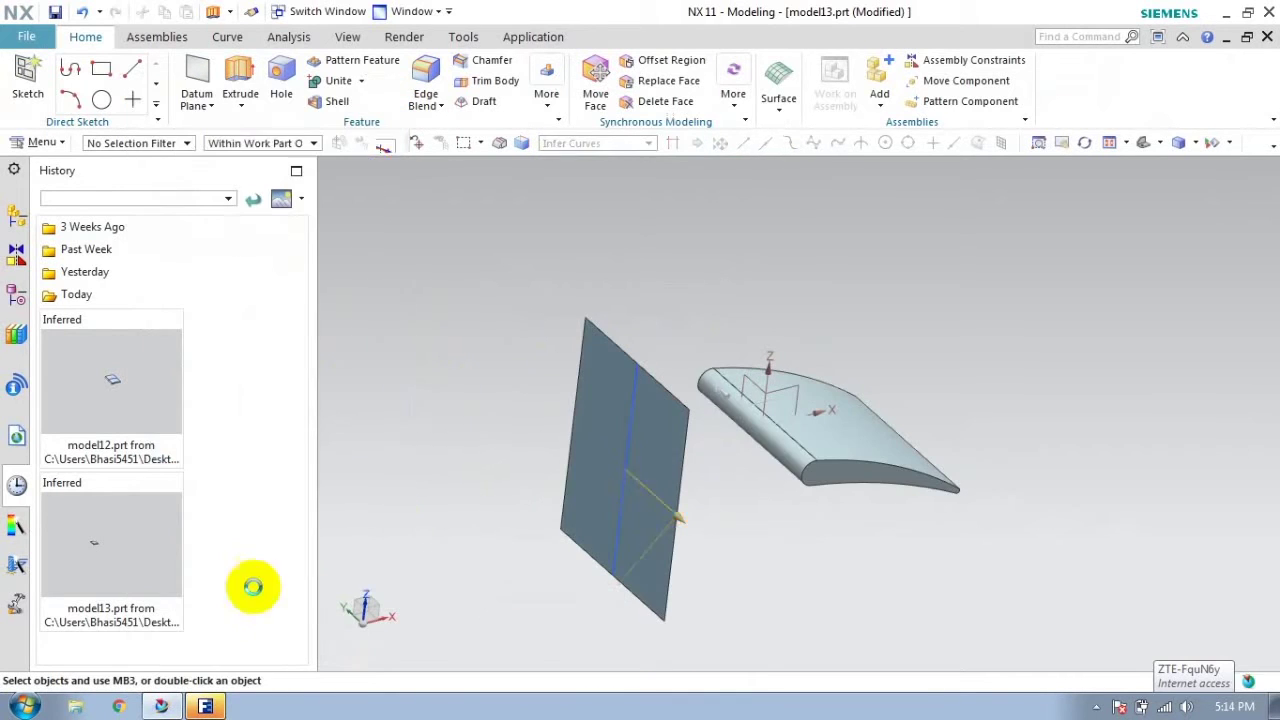
Step: Switch to the FloEFD Simulation application and view the duct in 3D
click(26, 36)
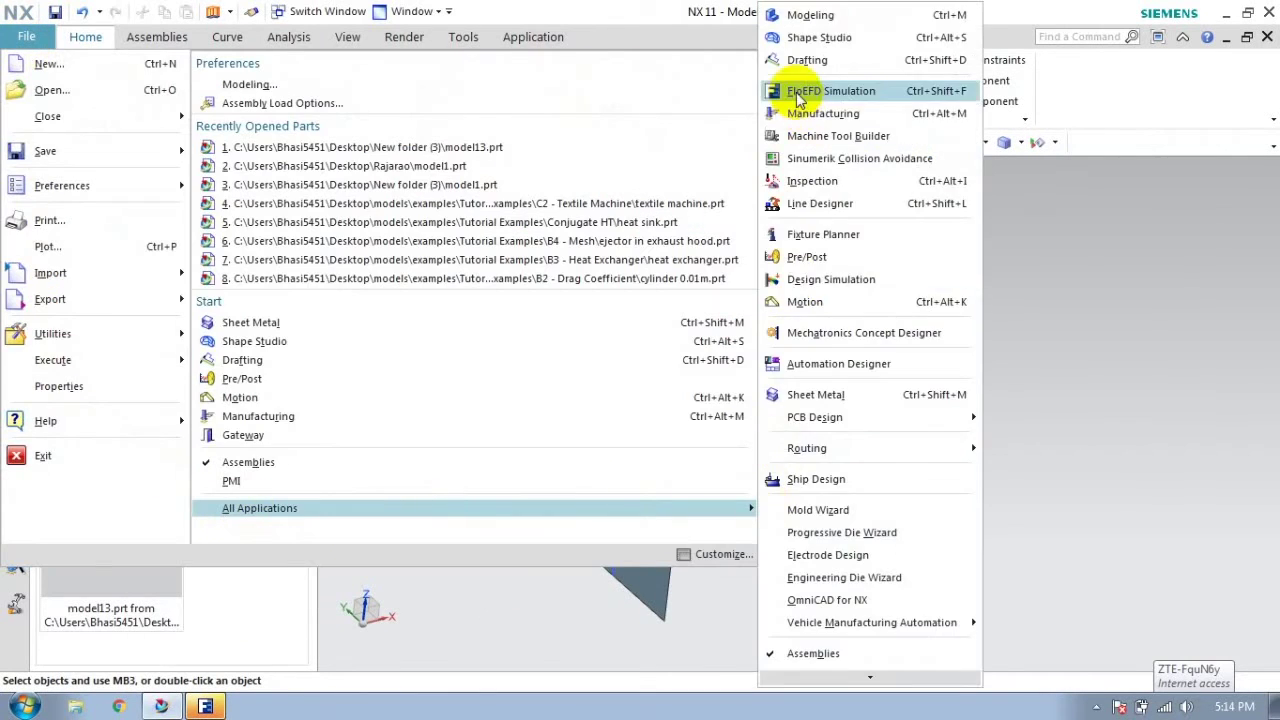
click(810, 90)
middle_drag(503, 380, 405, 345)
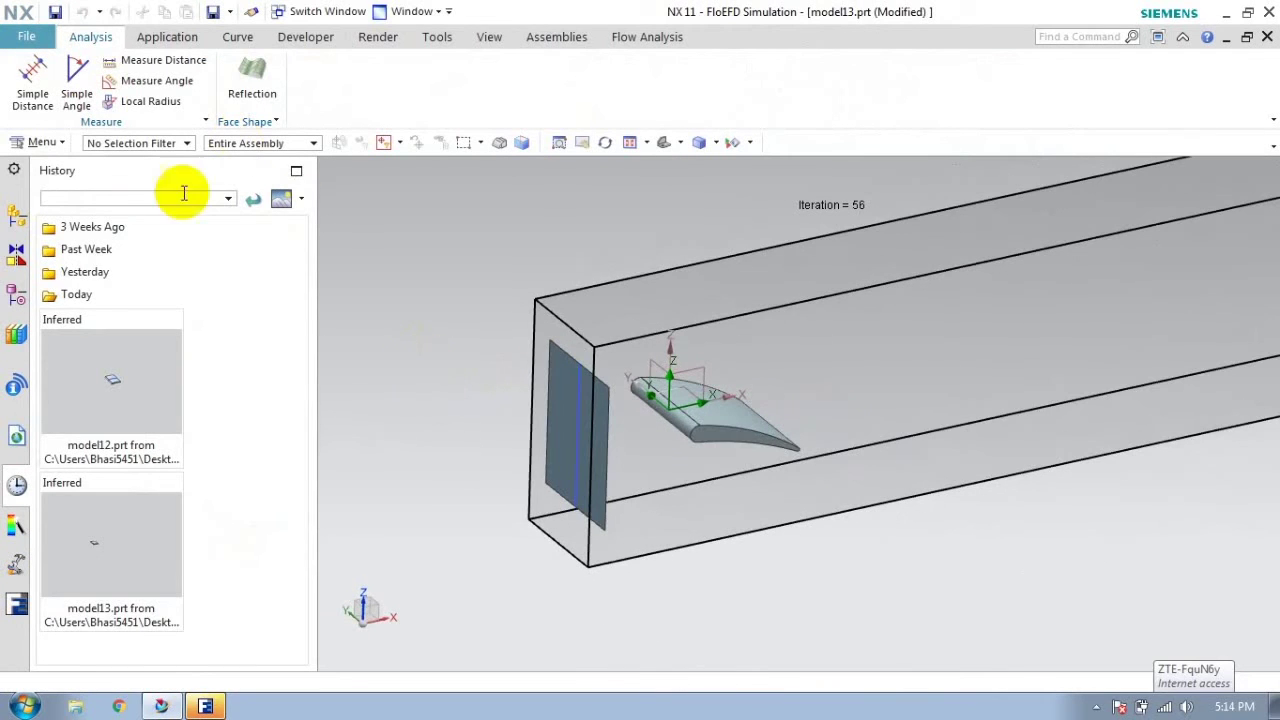
Step: Create Cut Plot 1 on the XZ plane with velocity contours (0–56 mm/s) instead of pressure
click(18, 603)
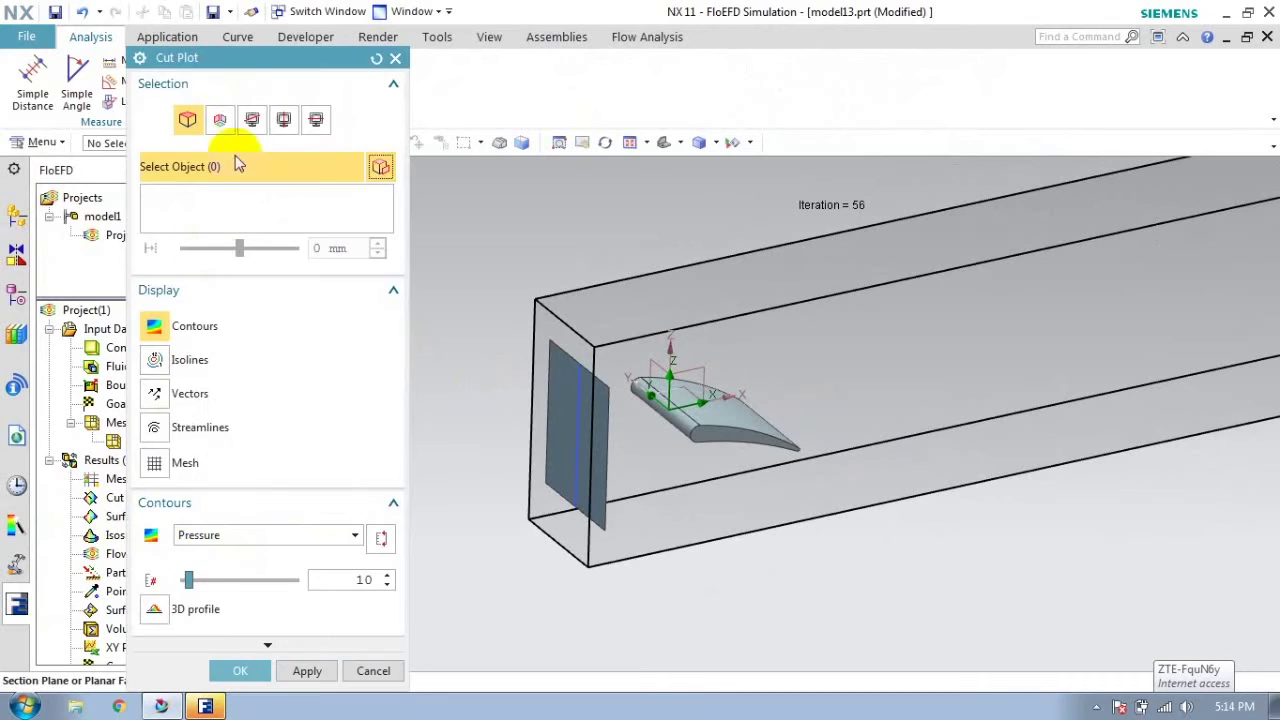
click(220, 120)
click(205, 165)
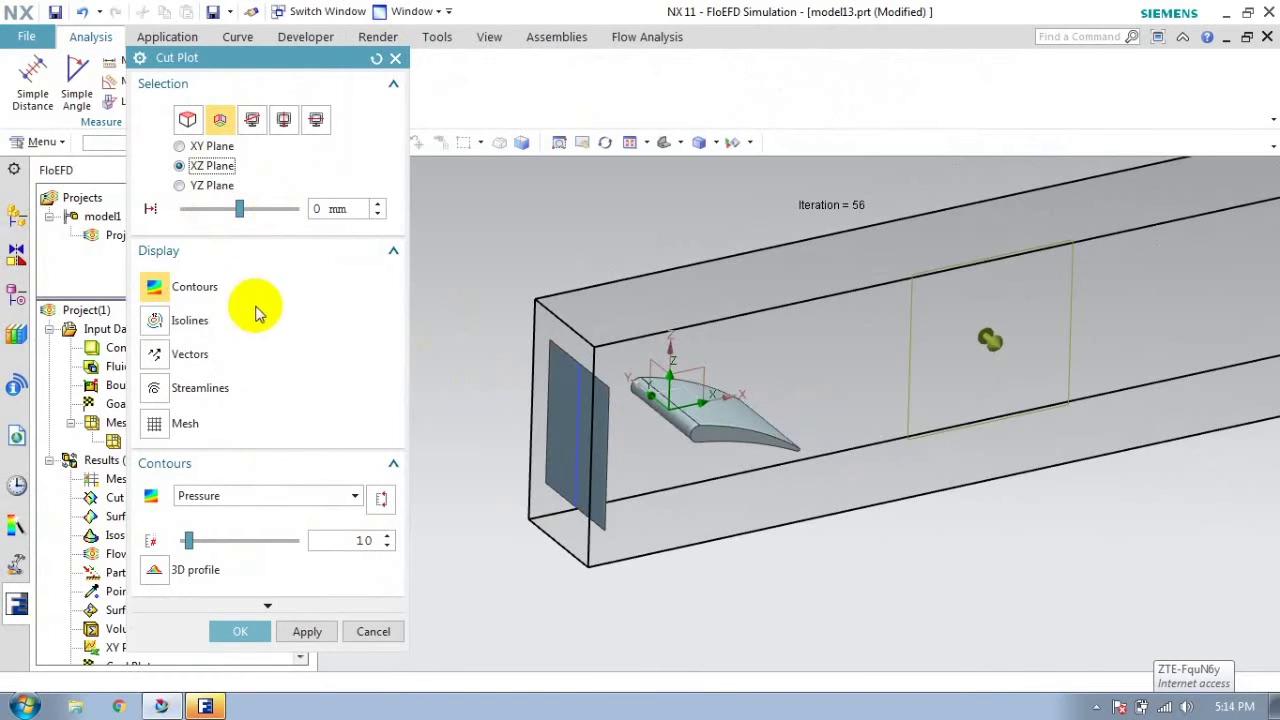
click(305, 632)
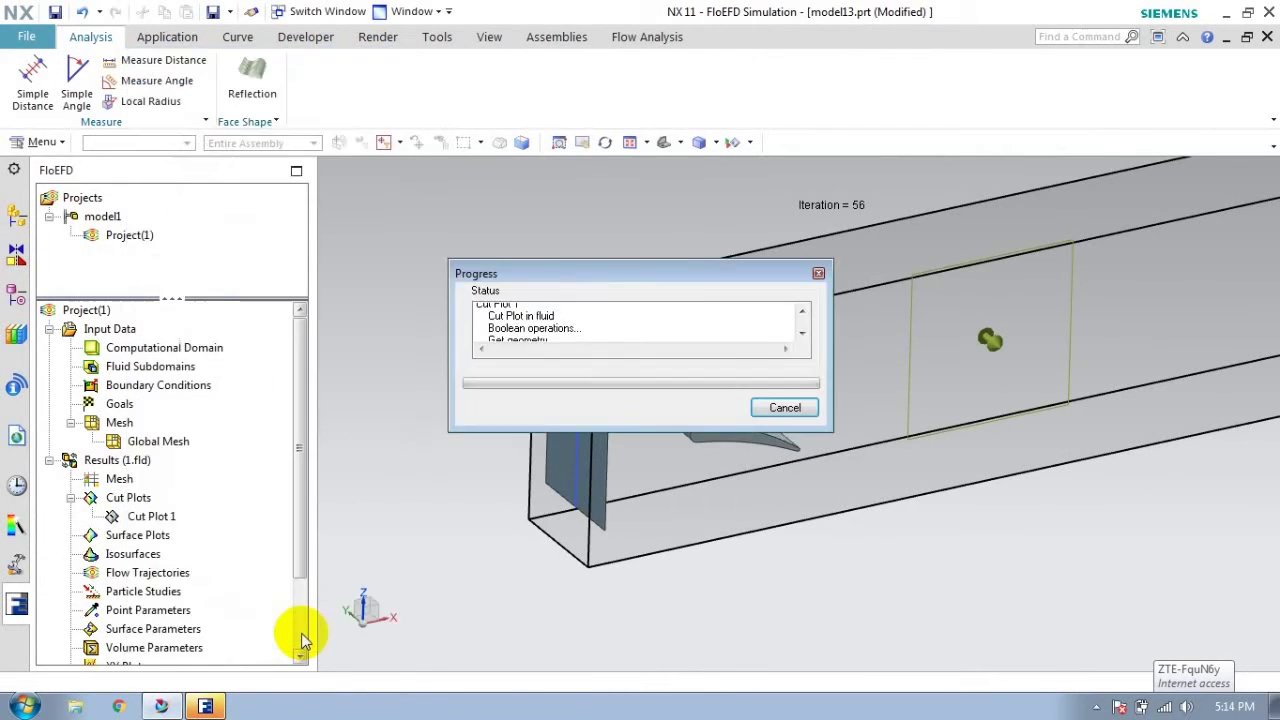
click(252, 497)
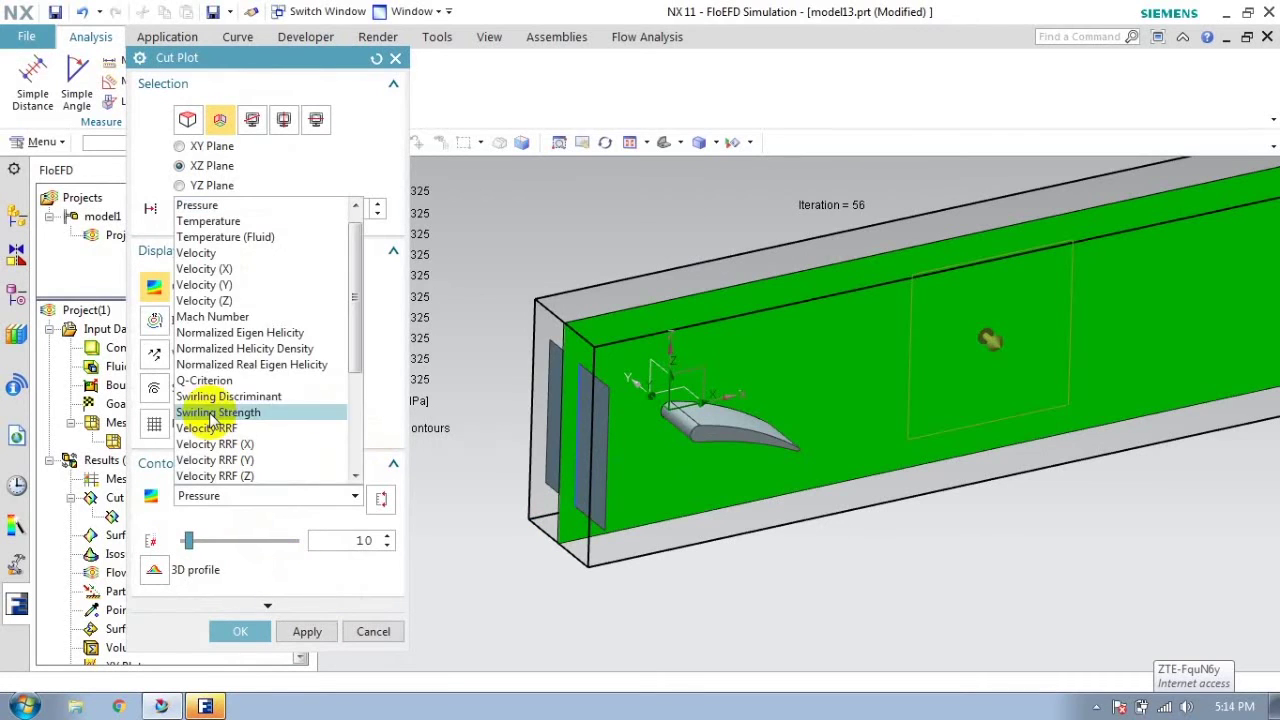
click(214, 251)
click(307, 628)
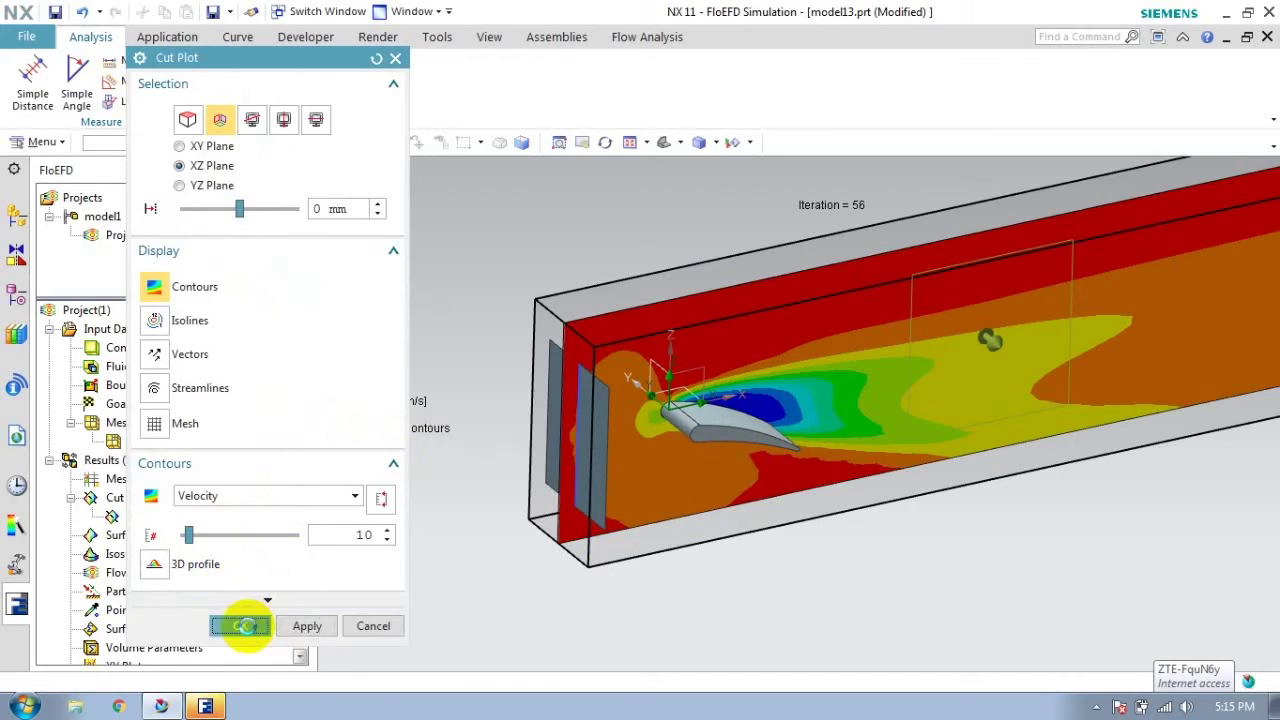
click(240, 626)
right_click(150, 516)
click(360, 568)
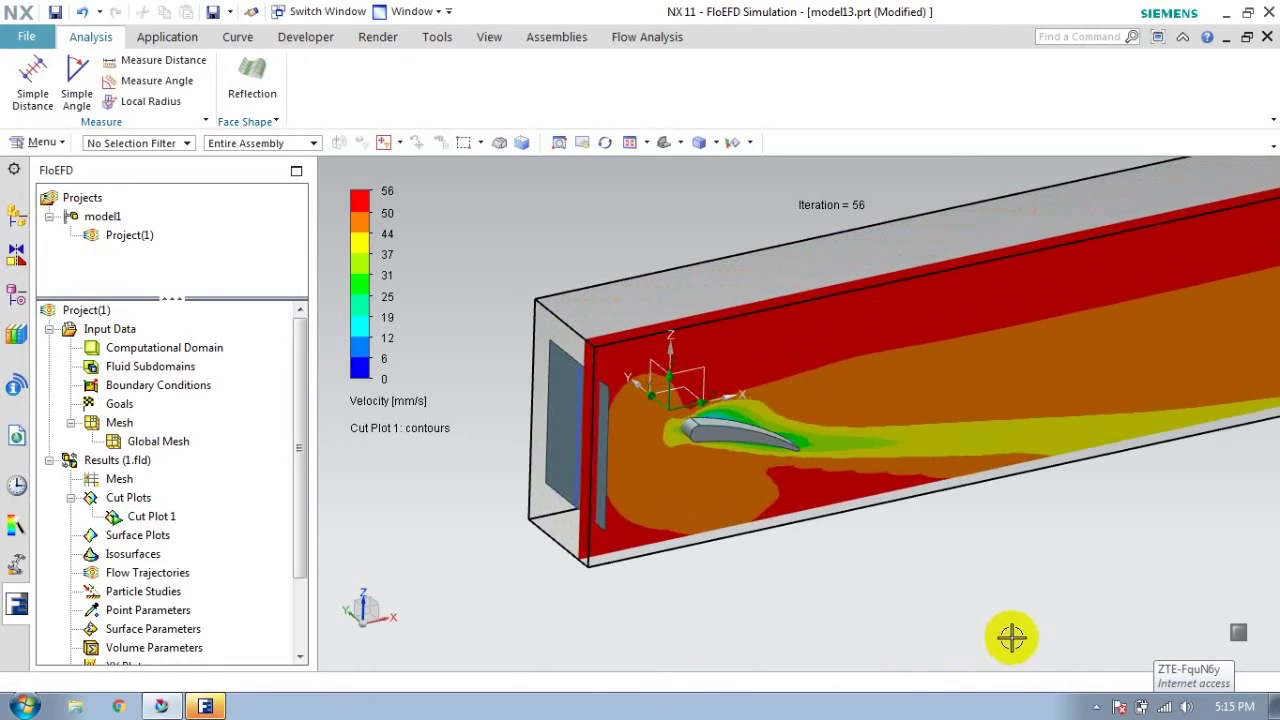
right_click(140, 517)
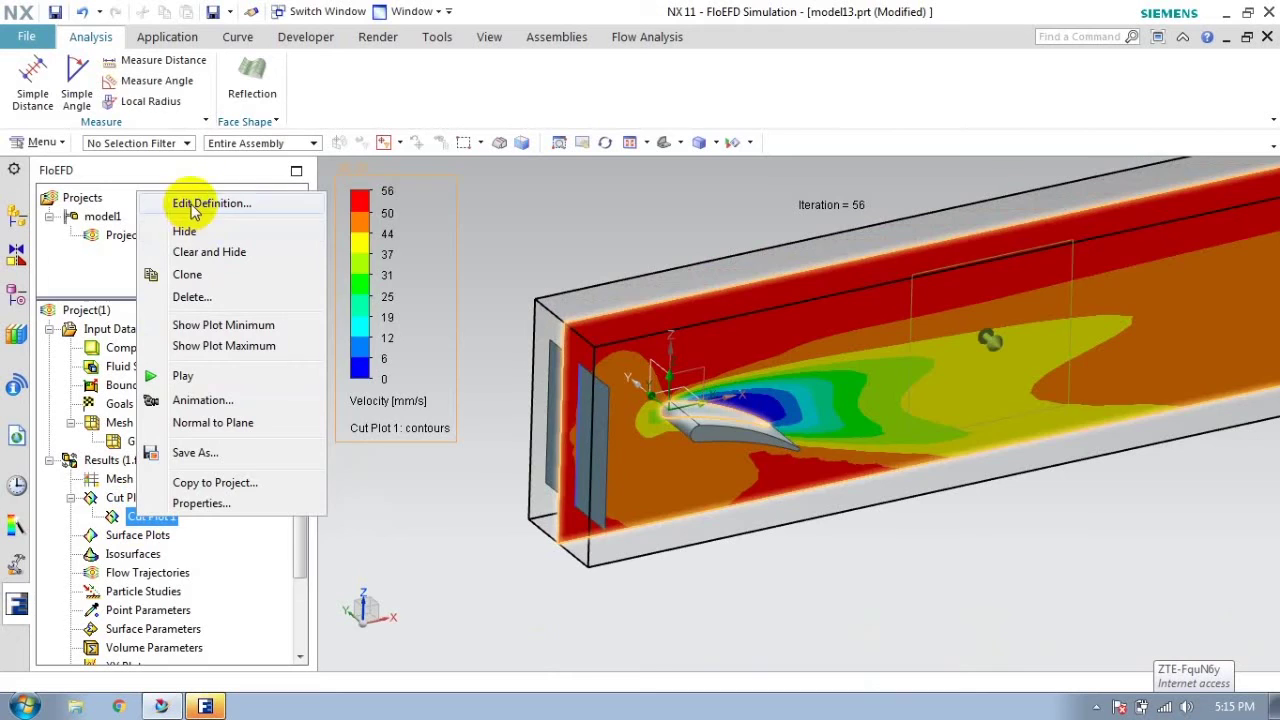
Step: Hide Cut Plot 1 and seed Flow Trajectories from the sheet ahead of the wing
click(184, 231)
drag(137, 577, 175, 589)
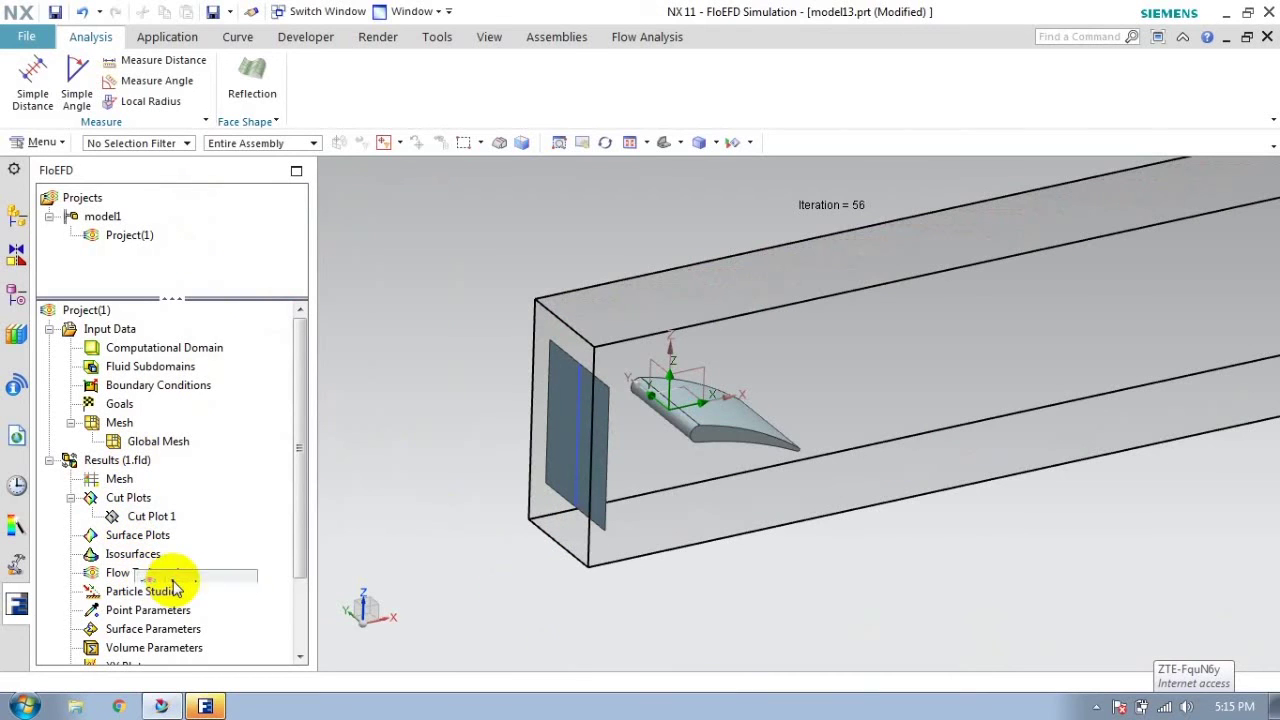
click(545, 450)
click(680, 143)
click(666, 194)
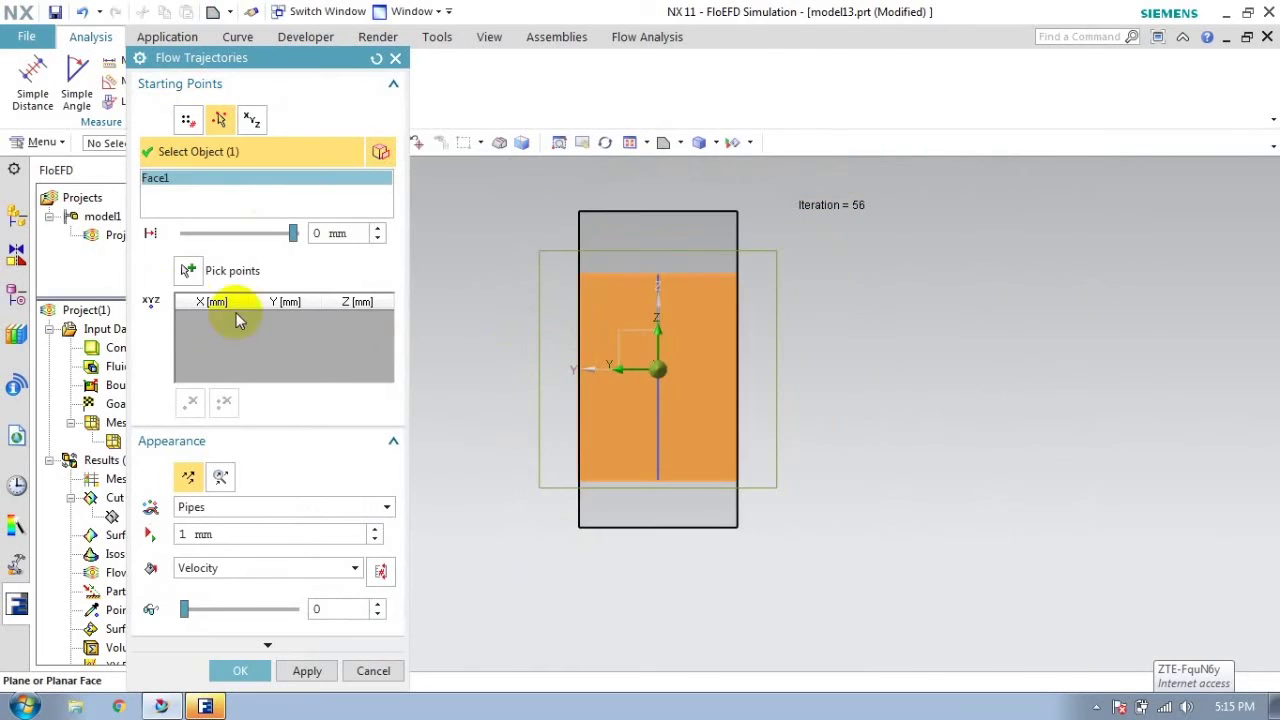
Step: Pick three start points across the sheet and create velocity-coloured pipe trajectories
click(188, 270)
click(593, 249)
click(594, 391)
click(603, 450)
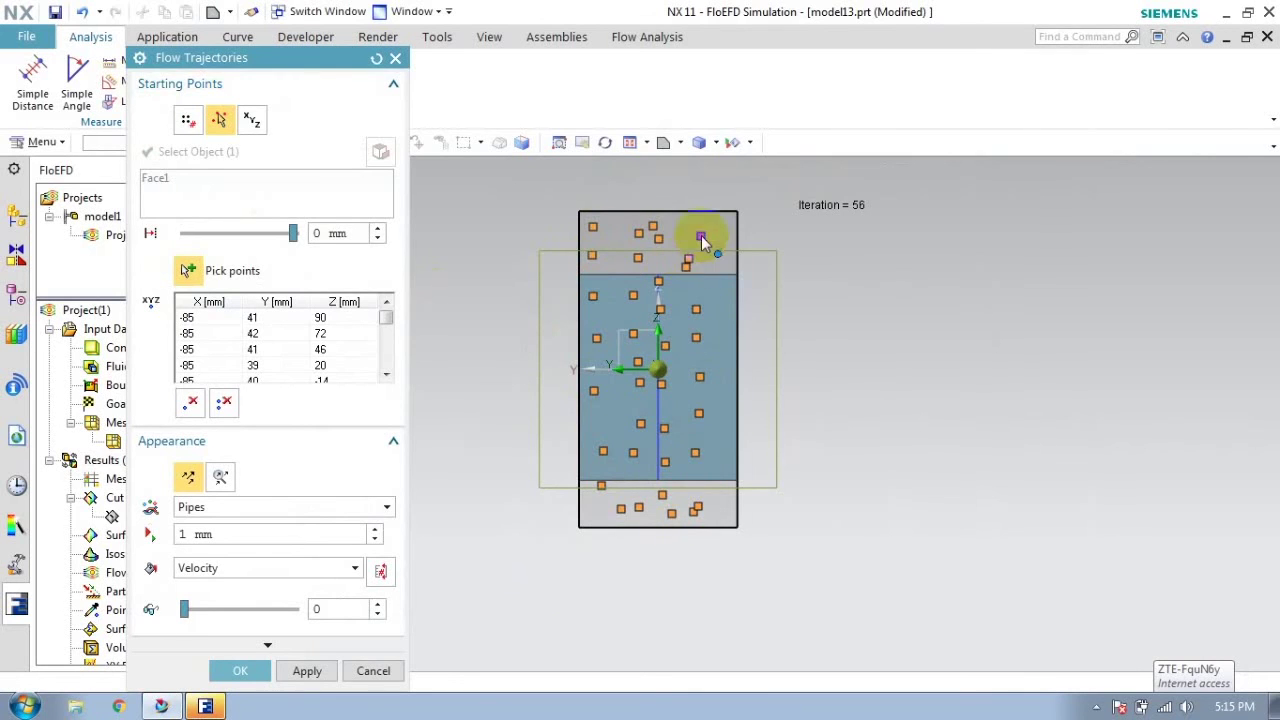
click(240, 672)
mouse_move(814, 534)
middle_down()
mouse_move(770, 476)
mouse_move(700, 466)
mouse_move(737, 471)
mouse_move(814, 540)
middle_up()
scroll(1037, 491, down, 3)
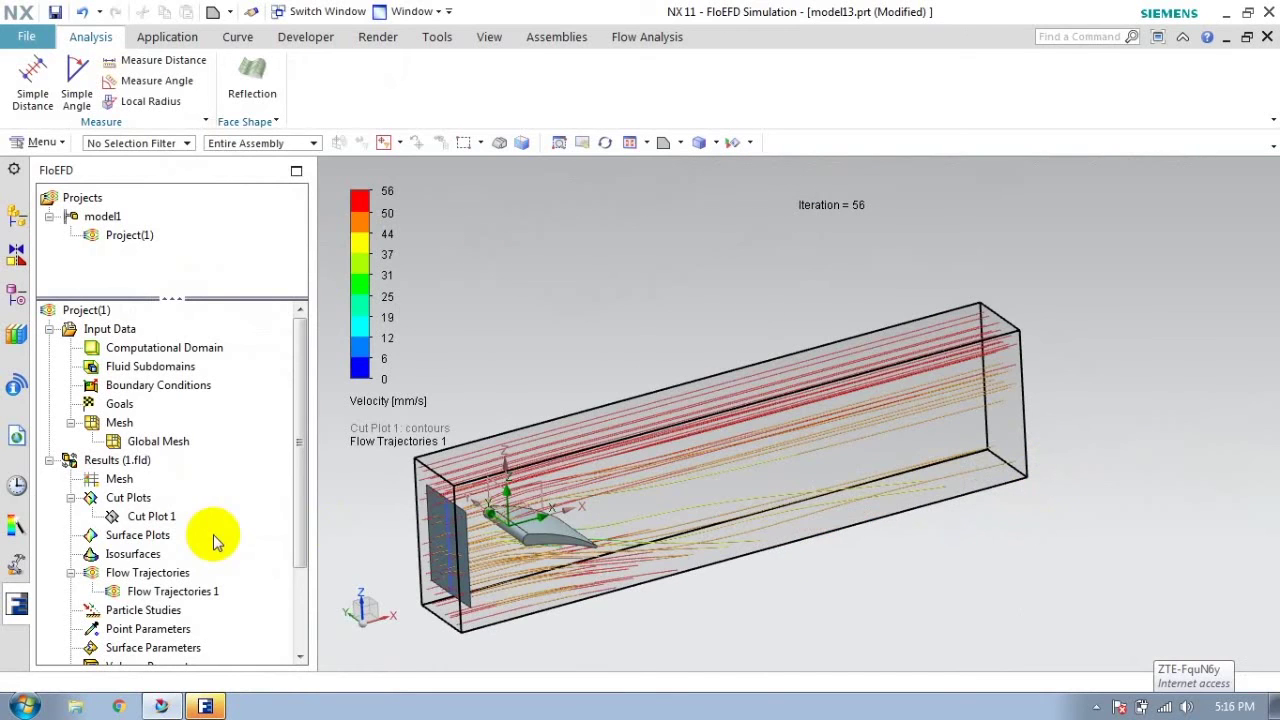
Step: Play Flow Trajectories 1 as an animation and switch to a side view of the duct
right_click(148, 594)
click(195, 449)
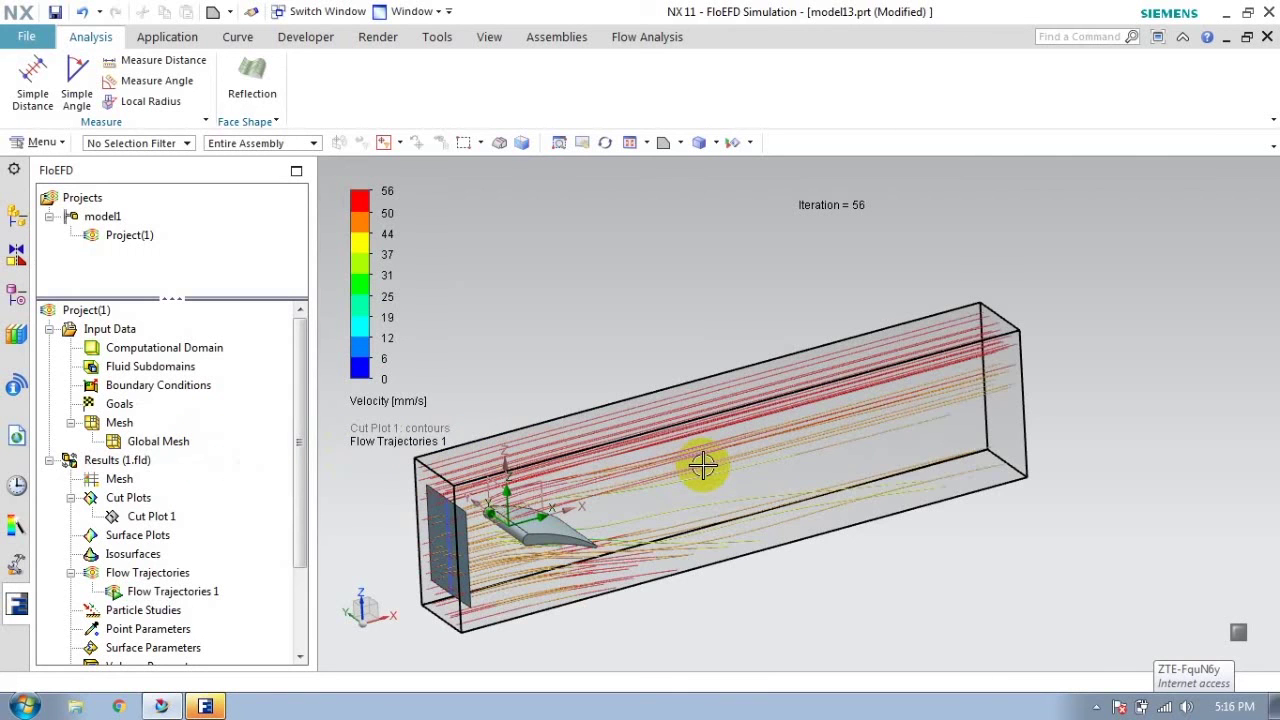
middle_drag(671, 289, 638, 356)
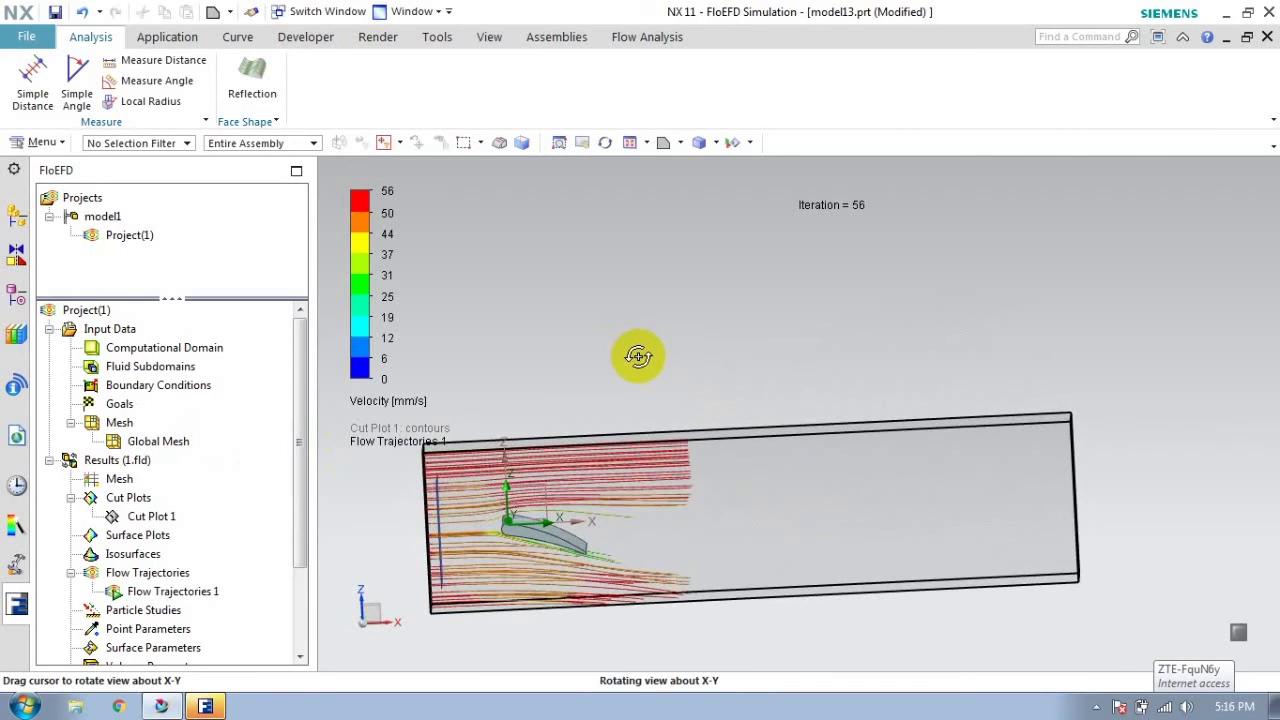
click(697, 150)
click(686, 166)
scroll(643, 250, down, 2)
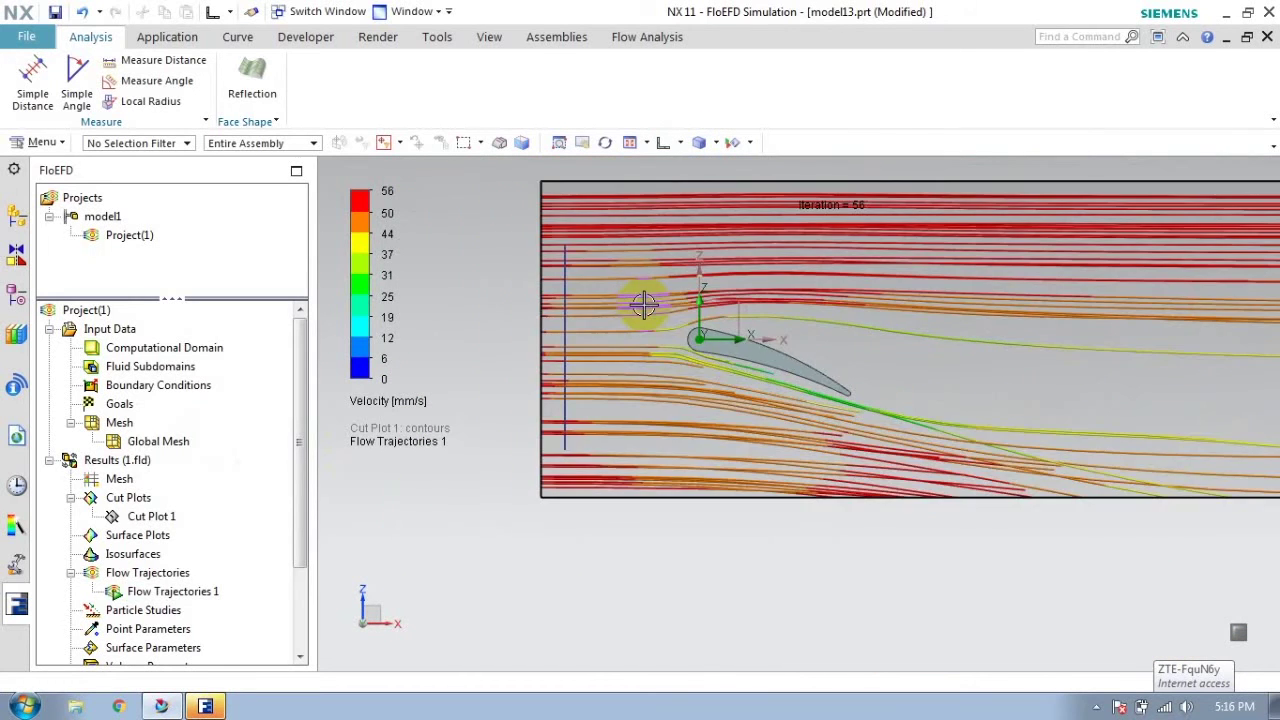
shift+middle_drag(643, 214, 1000, 277)
scroll(1000, 277, up, 2)
Step: Stop the animation, hide Flow Trajectories 1, and show Cut Plot 1 again
right_click(160, 592)
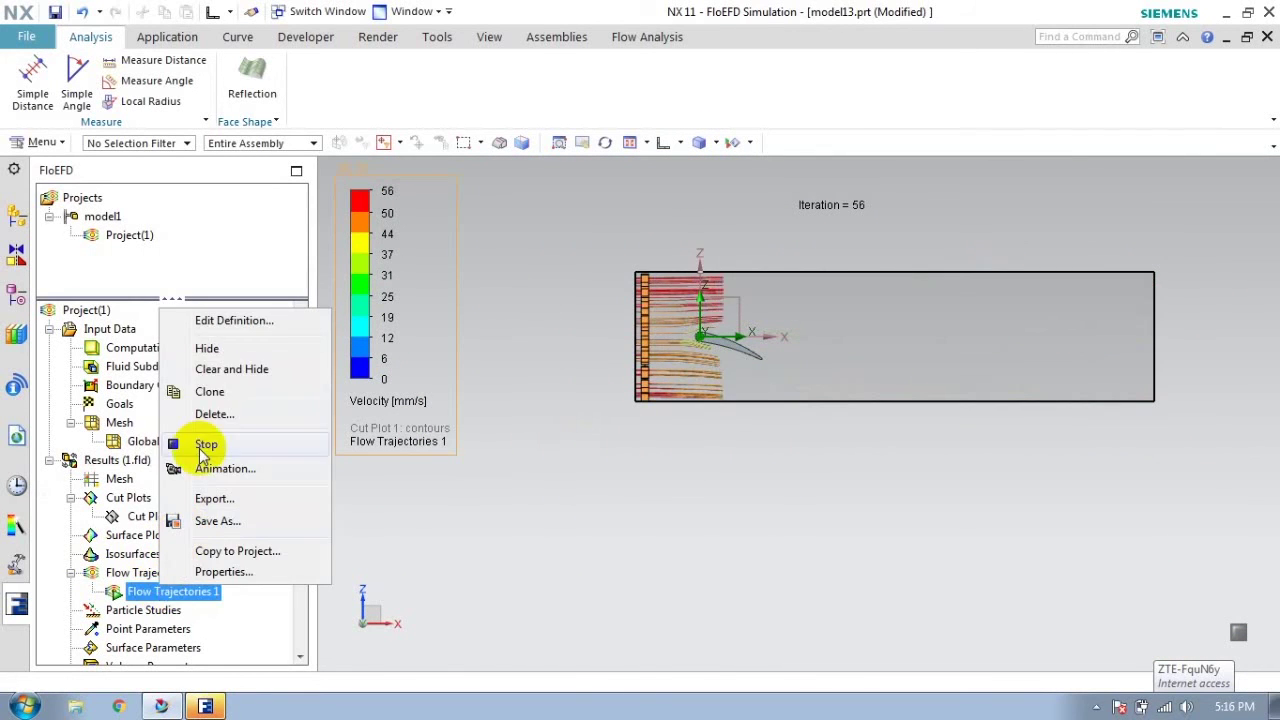
click(205, 445)
right_click(172, 592)
click(220, 358)
right_click(150, 516)
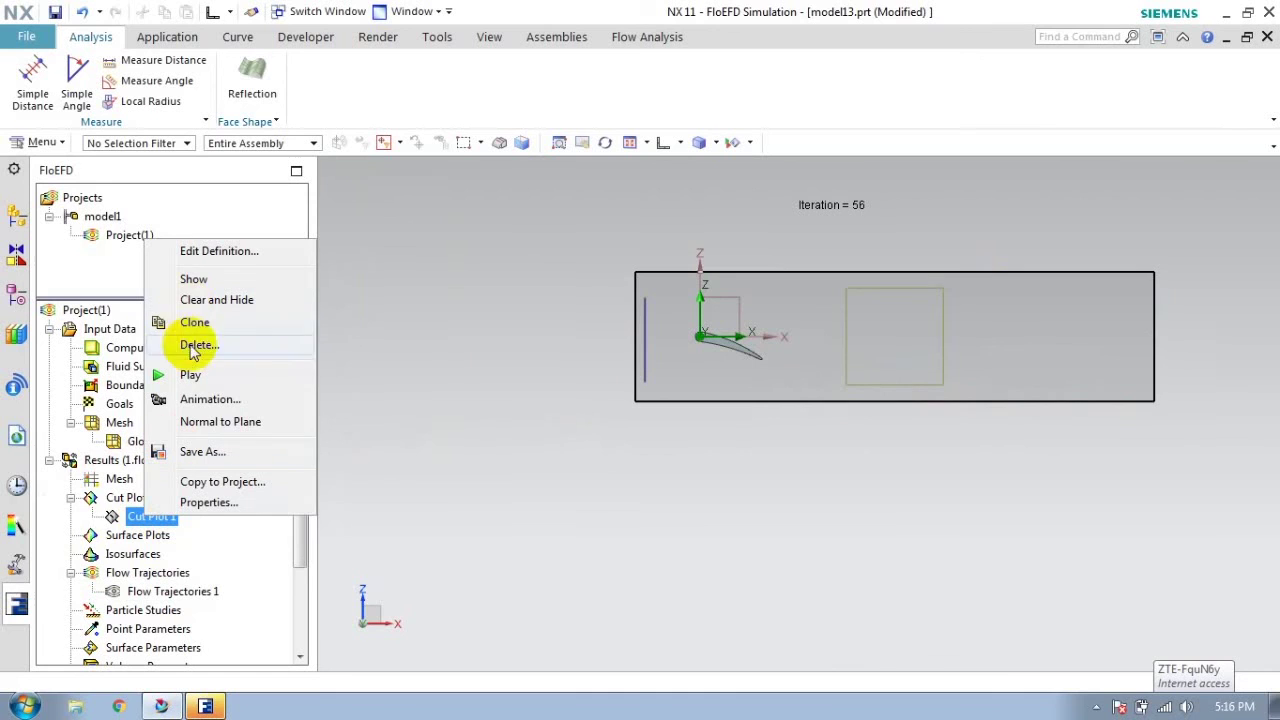
click(196, 281)
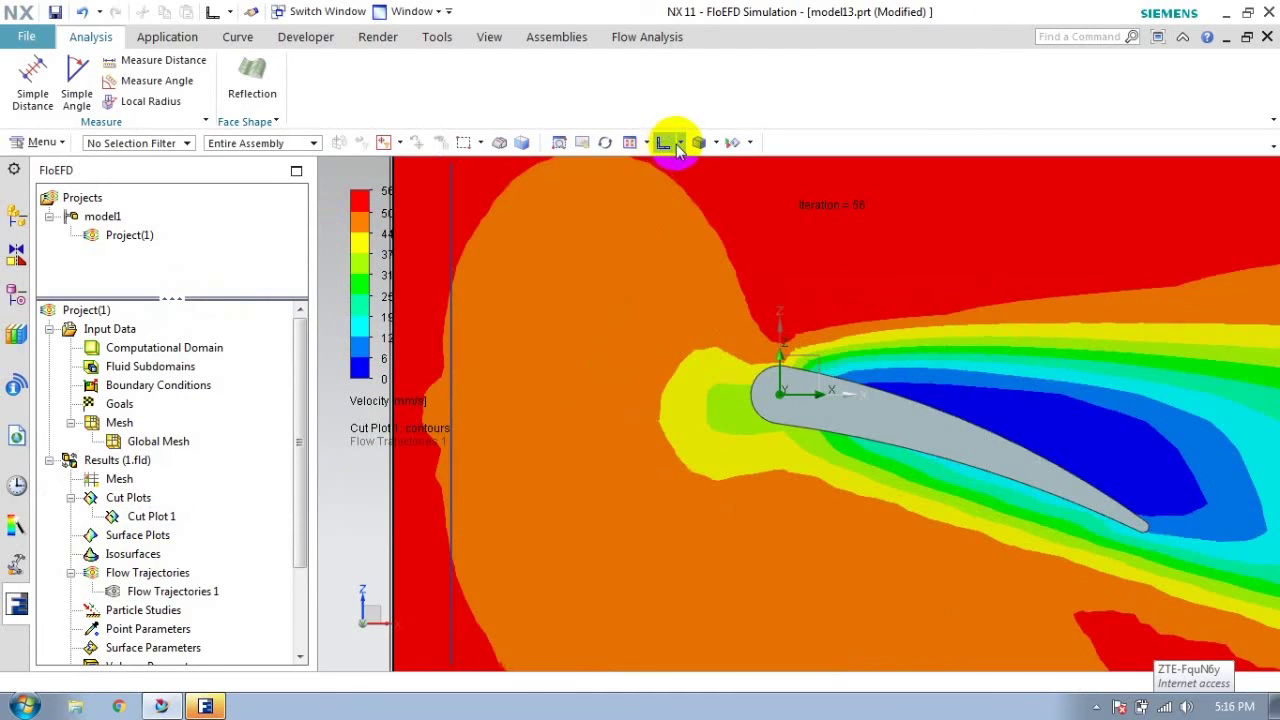
Step: Check the view orientation and rendering style options, leaving them unchanged
click(680, 142)
click(716, 142)
click(706, 195)
scroll(651, 400, up, 5)
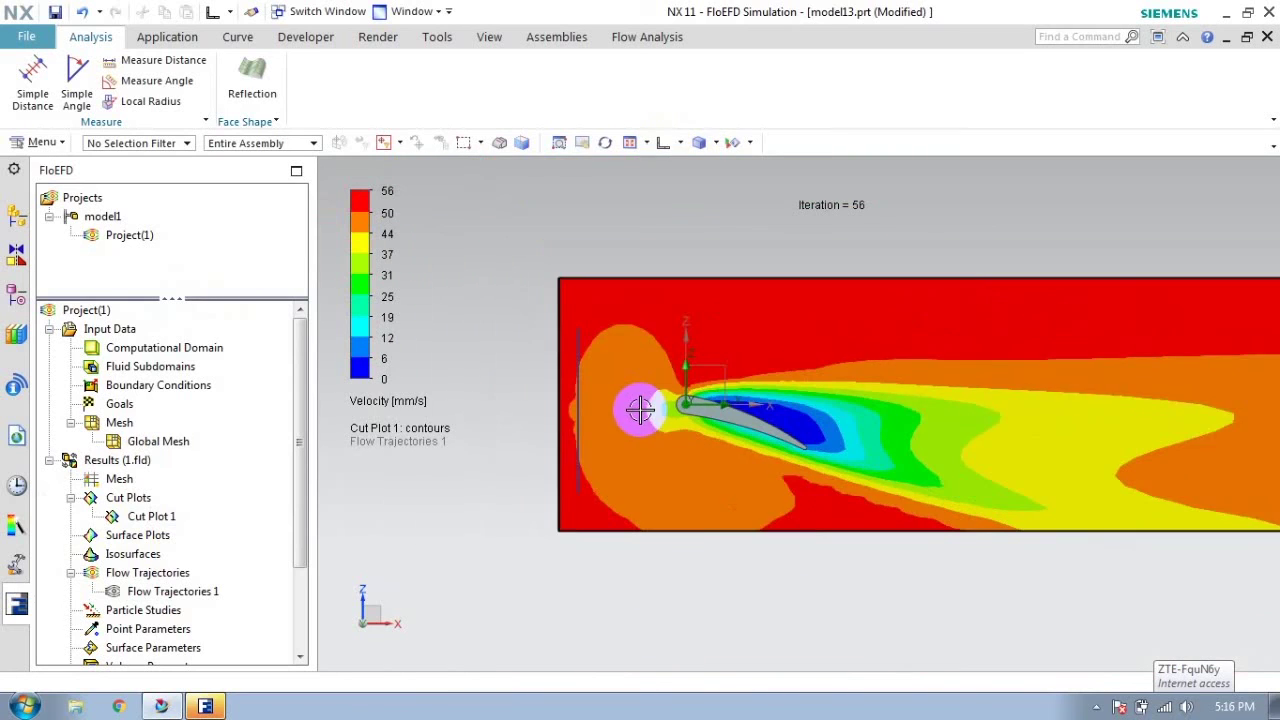